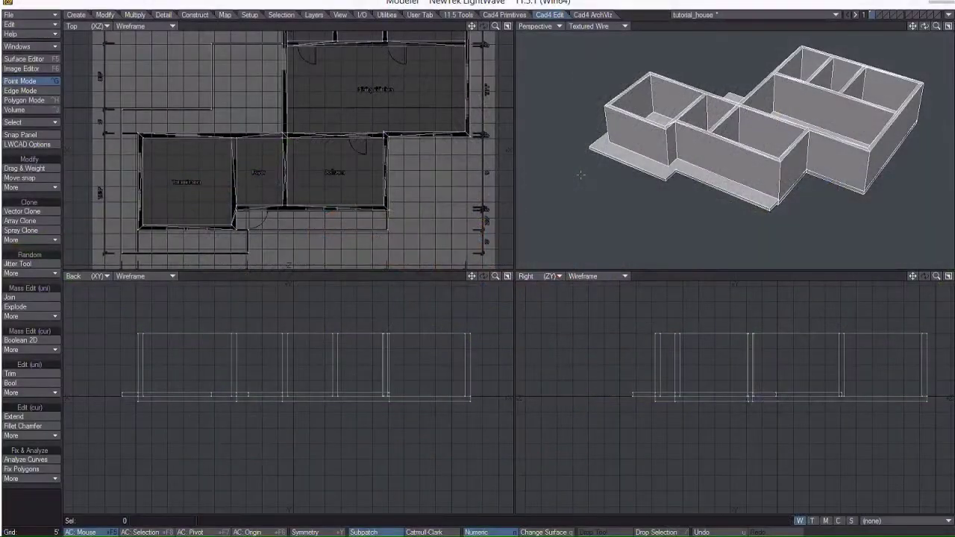
# Start the WinDoor tool with its numeric settings, using the door library type and the Japanese_Doors library.
pyautogui.click(594, 15)
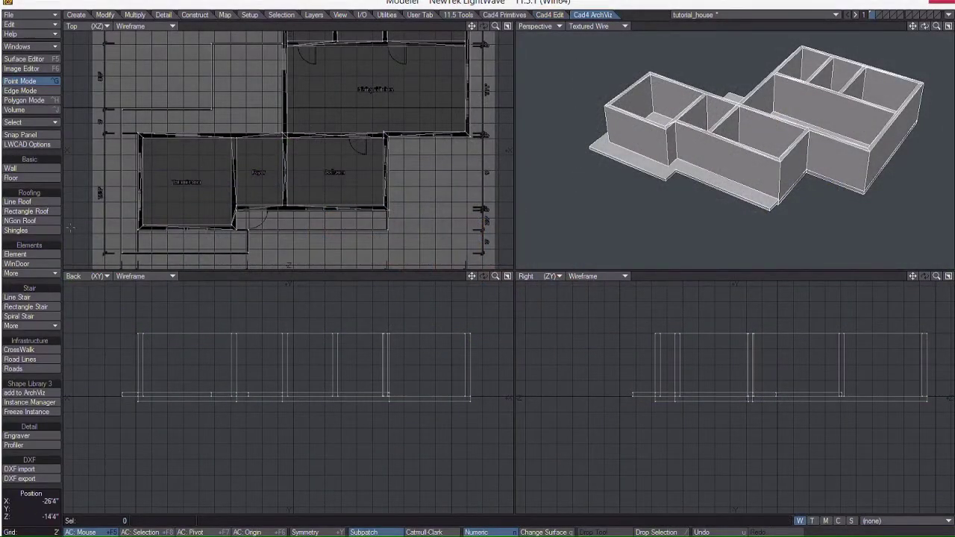
pyautogui.click(28, 266)
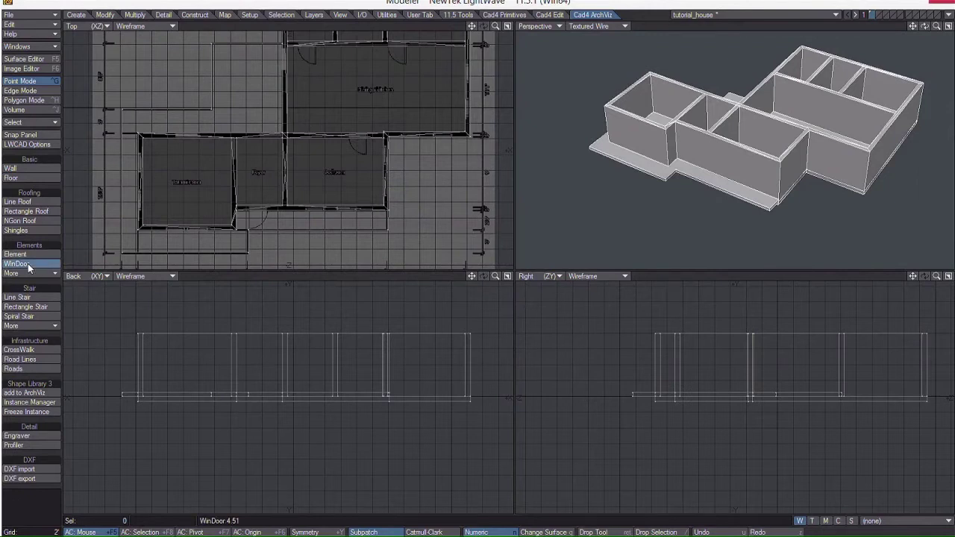
pyautogui.moveTo(954, 214); pyautogui.dragTo(780, 15)
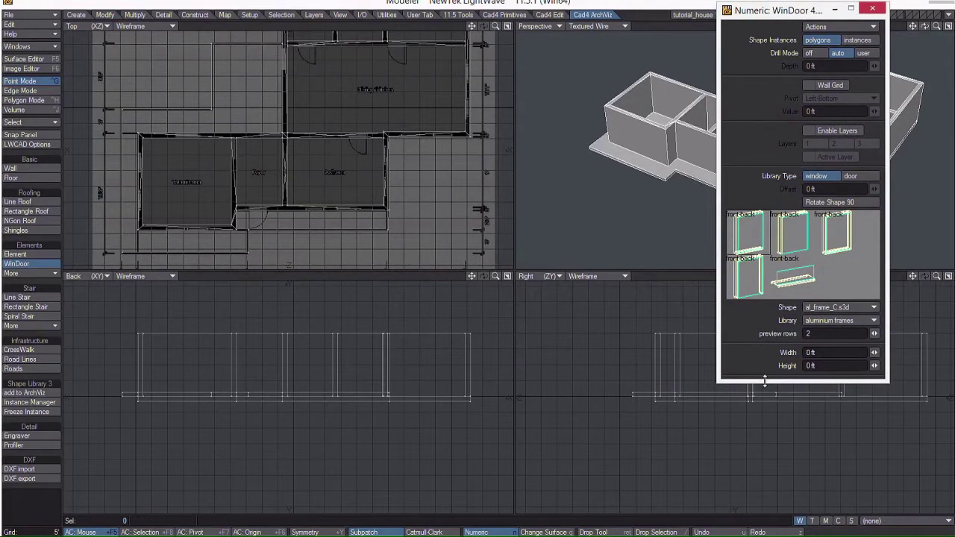
pyautogui.moveTo(764, 381); pyautogui.dragTo(771, 501)
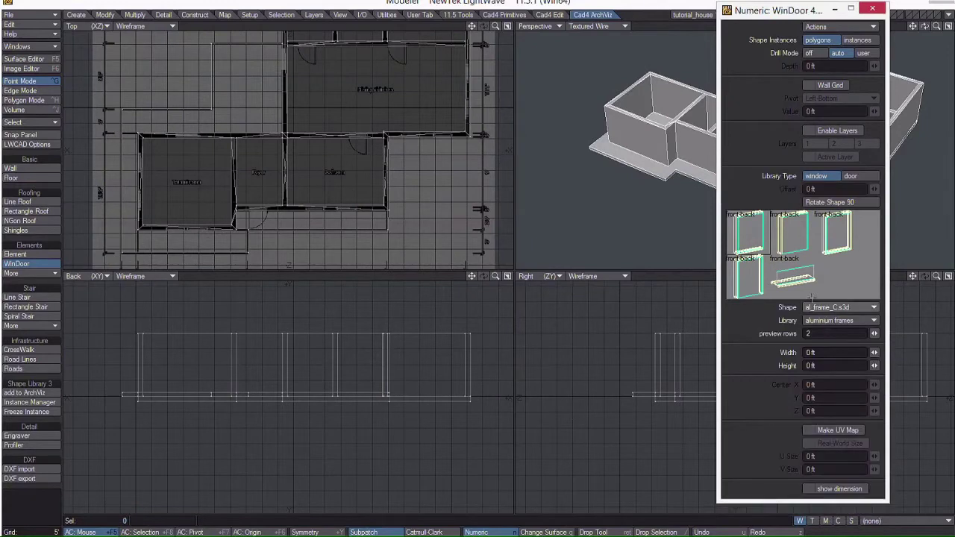
pyautogui.click(856, 177)
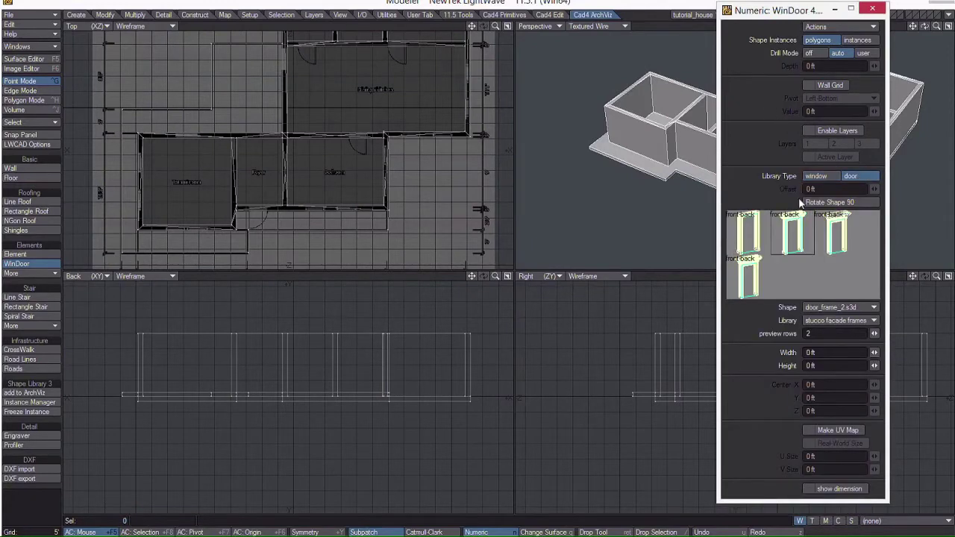
pyautogui.click(844, 323)
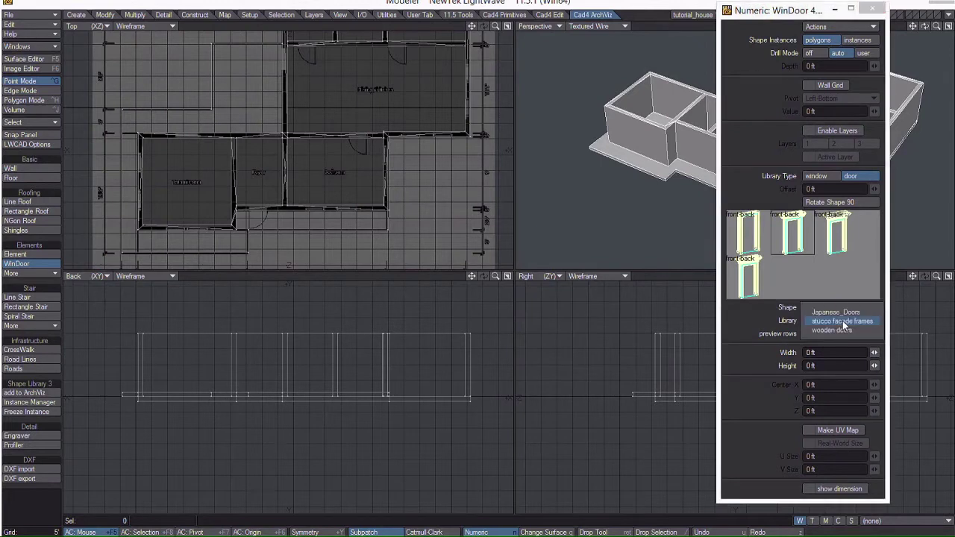
pyautogui.click(843, 321)
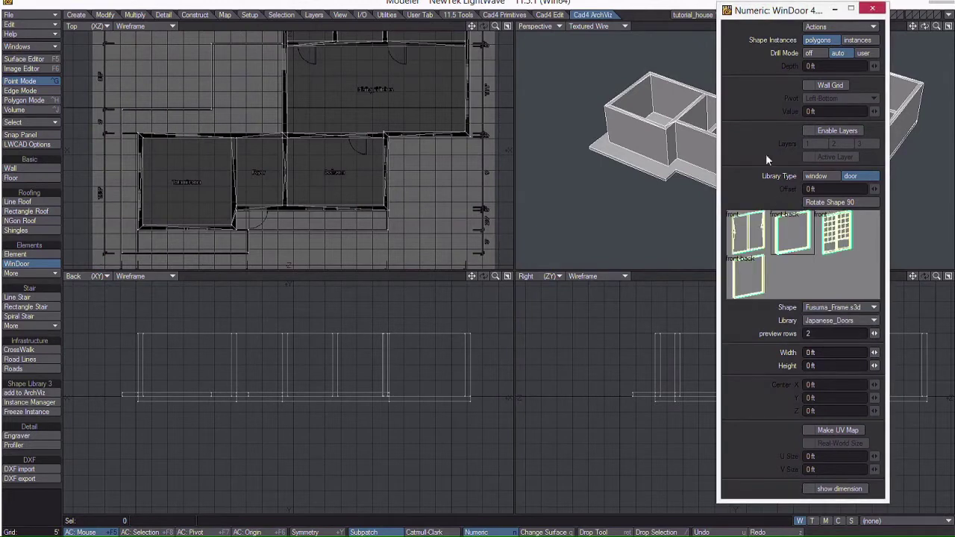
pyautogui.moveTo(766, 21); pyautogui.dragTo(818, 33)
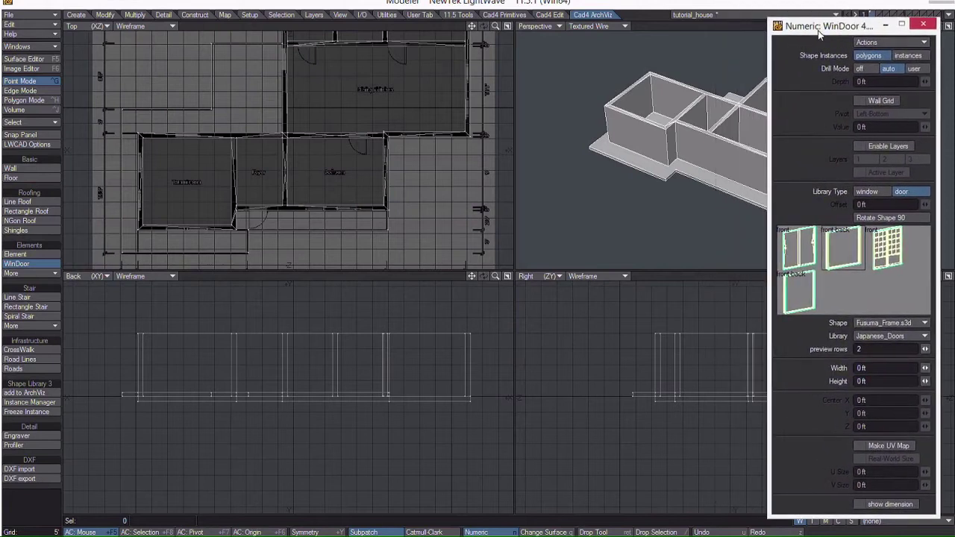
# Enable layers for the door and assign the Shoji_Door_Frame shape to active layer 1.
pyautogui.click(860, 147)
pyautogui.click(863, 160)
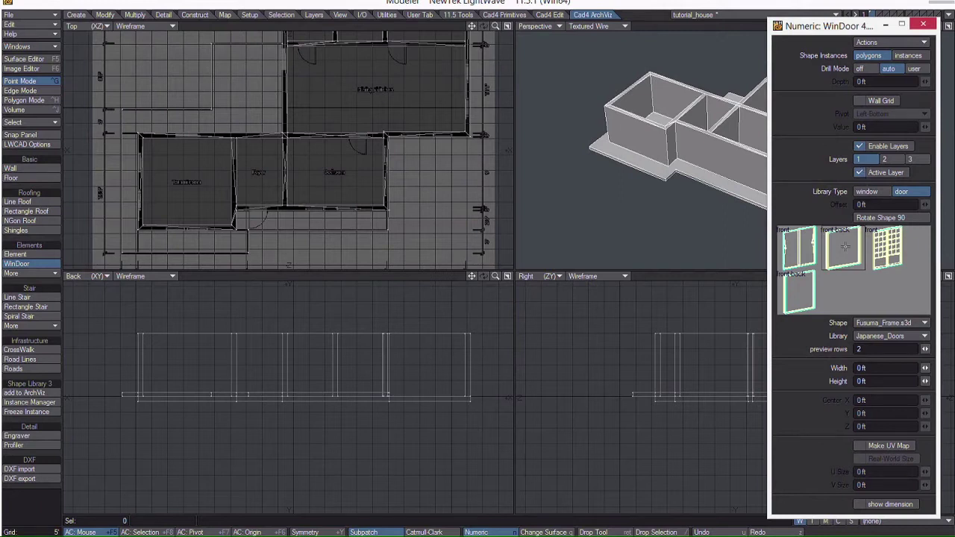
pyautogui.click(800, 293)
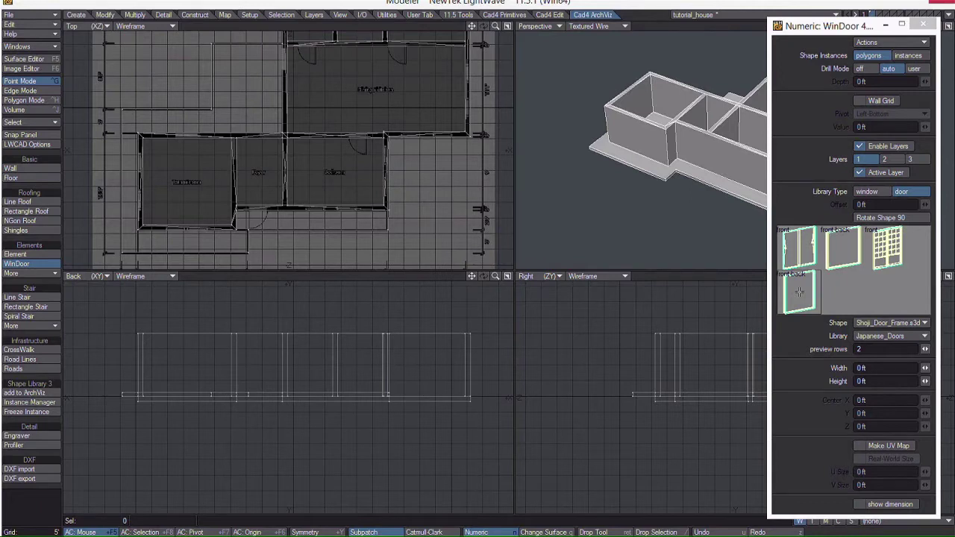
# Activate layer 2 and assign it the Shoji_Door shape from the Japanese_Doors door library.
pyautogui.click(895, 161)
pyautogui.click(865, 171)
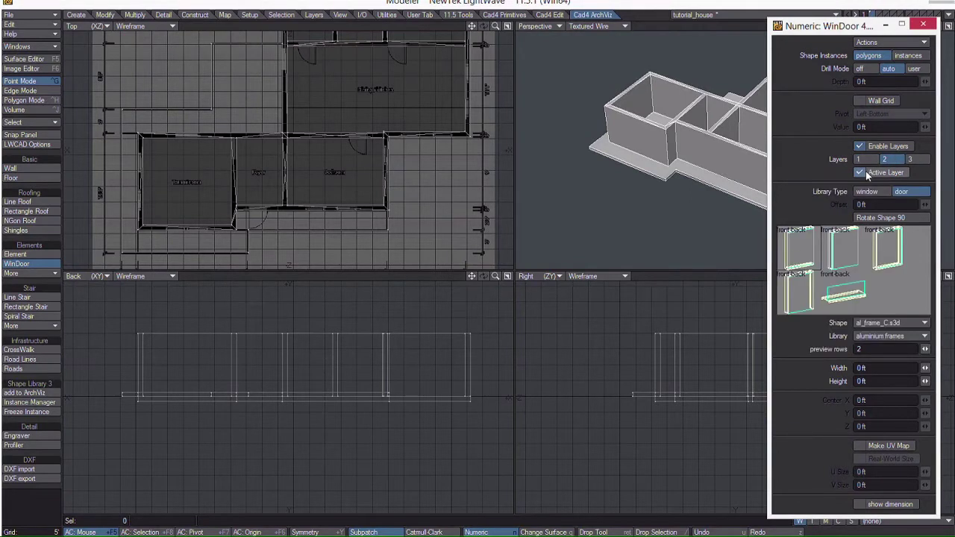
pyautogui.click(867, 336)
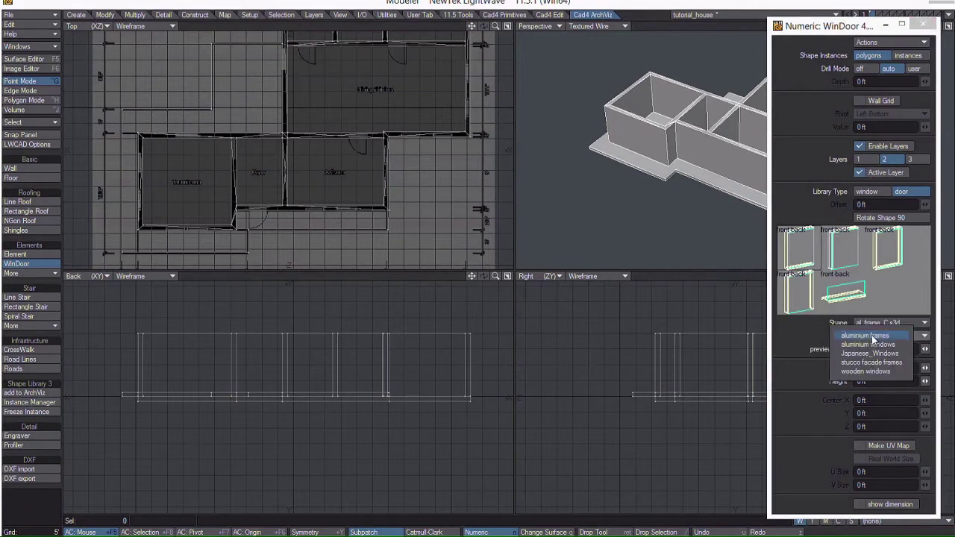
pyautogui.click(900, 194)
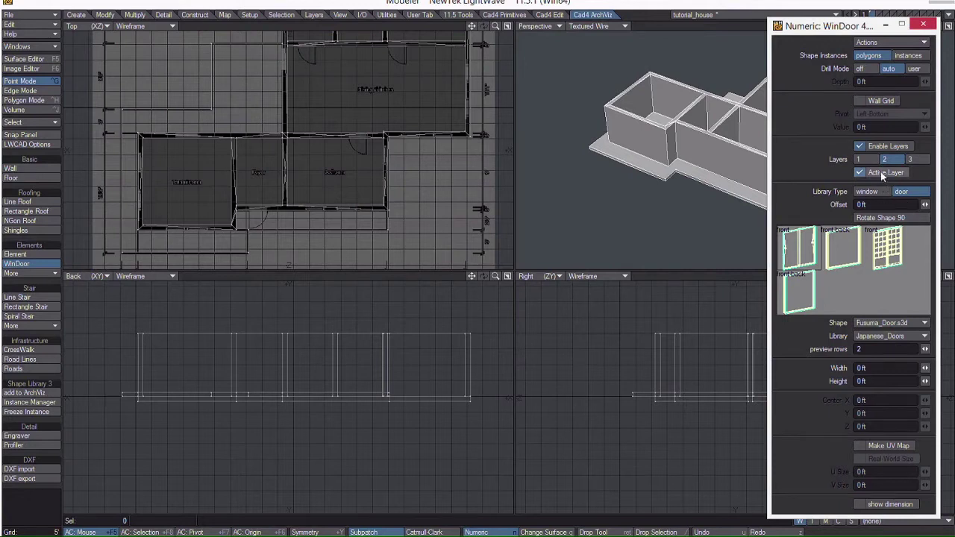
pyautogui.click(888, 256)
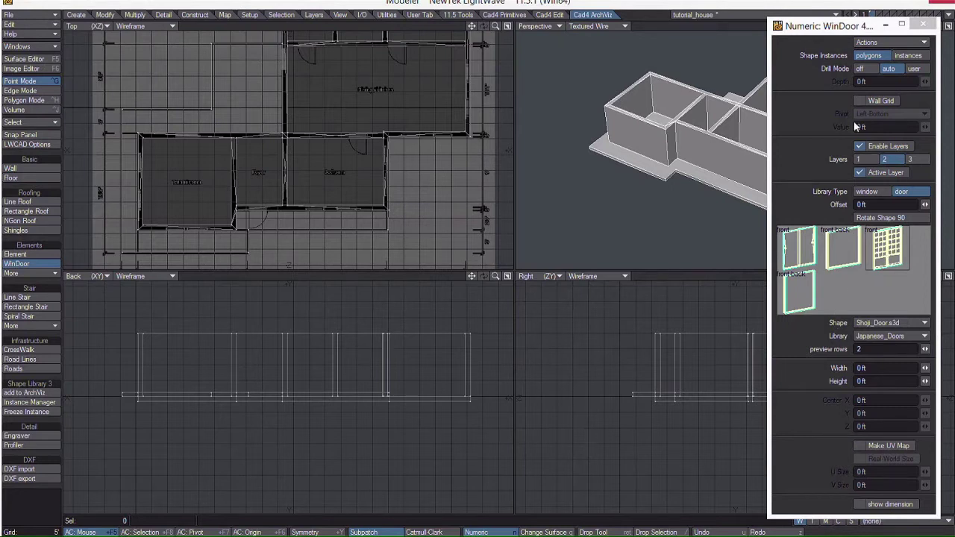
# Enable the wall grid and place the shoji door on the foyer's exterior wall.
pyautogui.click(861, 103)
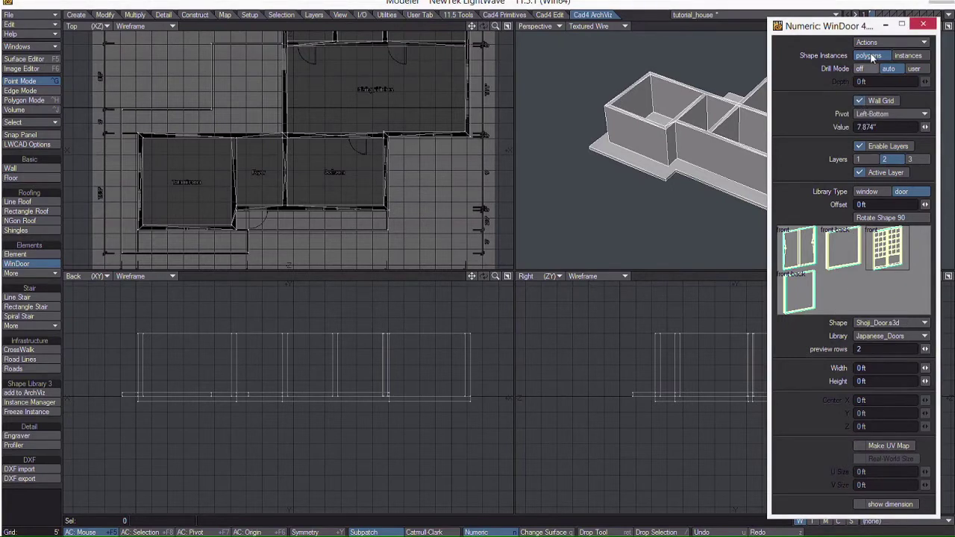
pyautogui.moveTo(856, 32); pyautogui.dragTo(954, 61)
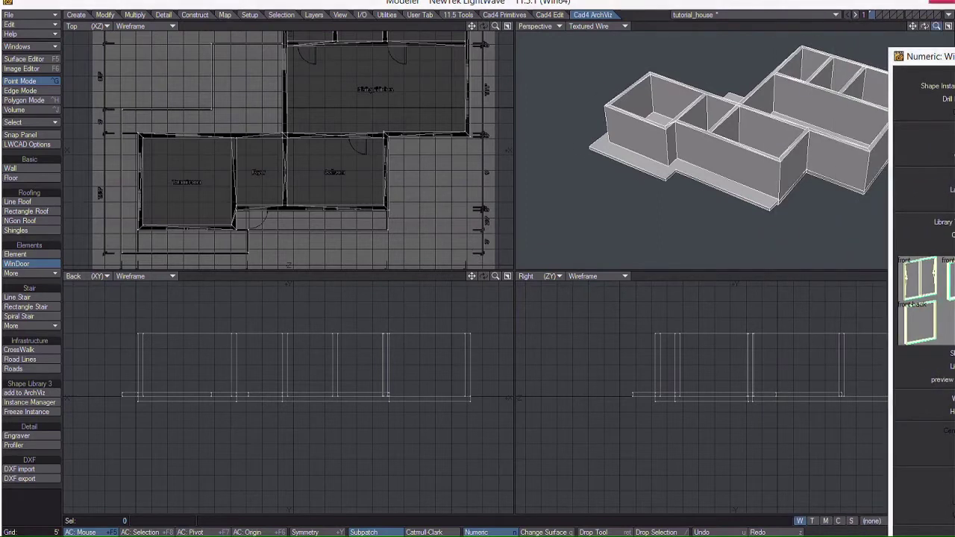
pyautogui.moveTo(937, 26)
pyautogui.mouseDown()
pyautogui.moveTo(950, 27)
pyautogui.moveTo(931, 21)
pyautogui.moveTo(941, 10)
pyautogui.mouseUp()
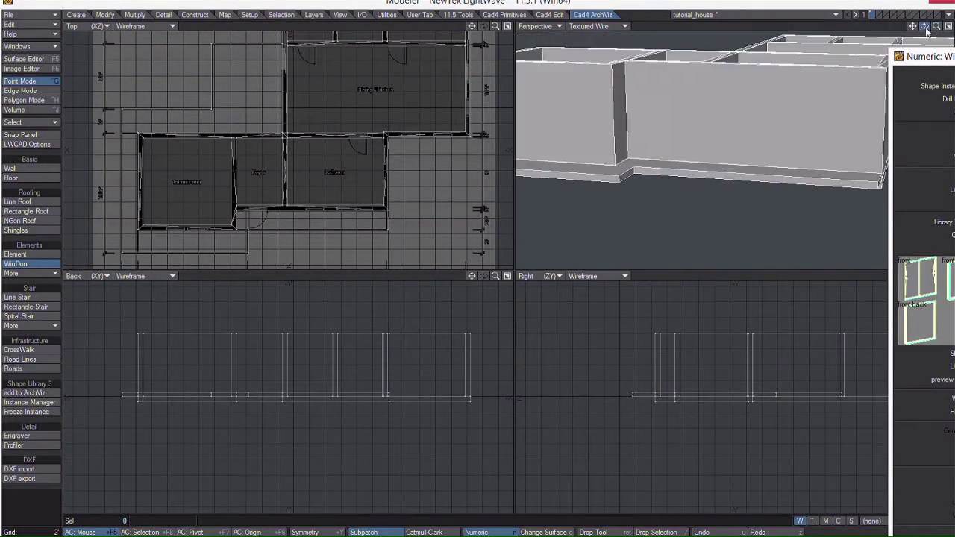
pyautogui.click(631, 89)
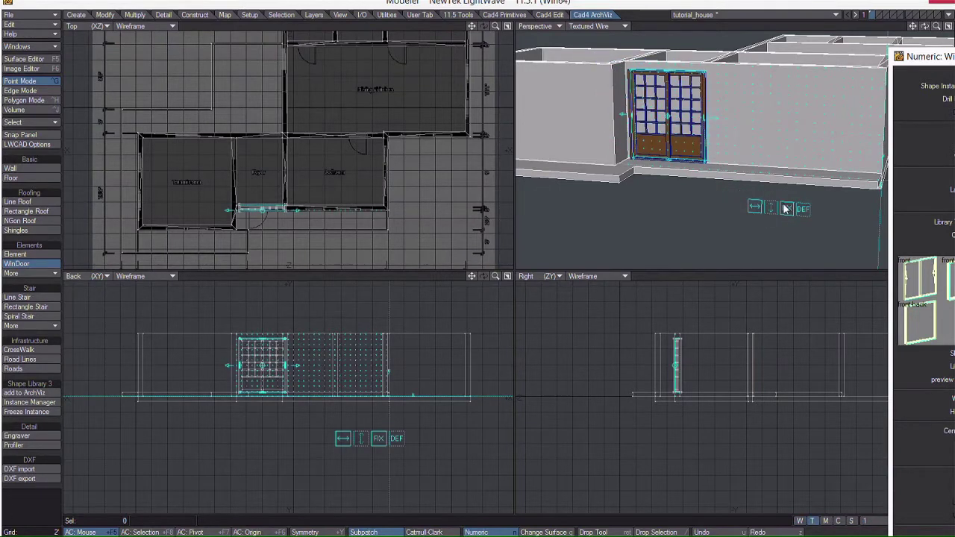
# Adjust the foyer door's lower corner on the bedroom side to fit the opening on the floor plan.
pyautogui.moveTo(705, 161)
pyautogui.mouseDown()
pyautogui.moveTo(693, 142)
pyautogui.moveTo(699, 158)
pyautogui.mouseUp()
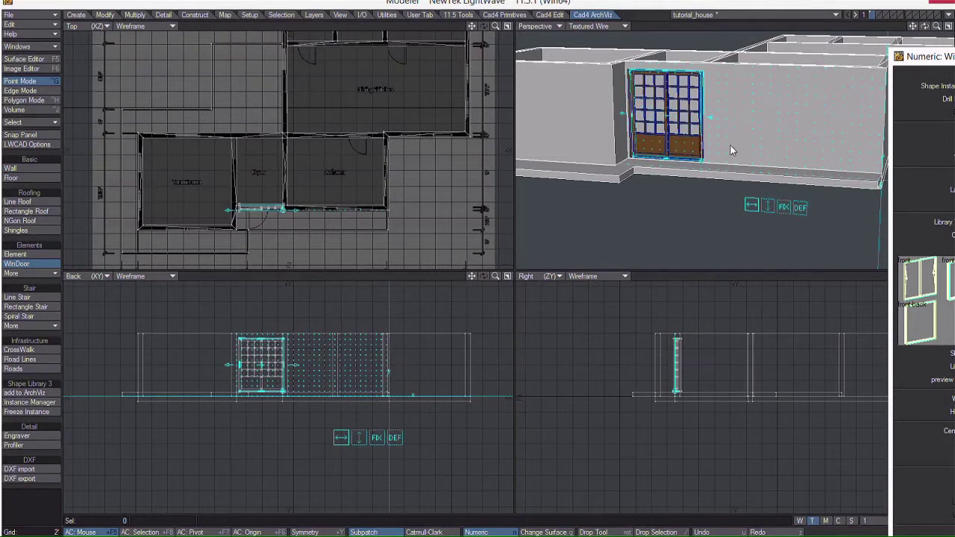
pyautogui.moveTo(493, 276); pyautogui.dragTo(534, 322)
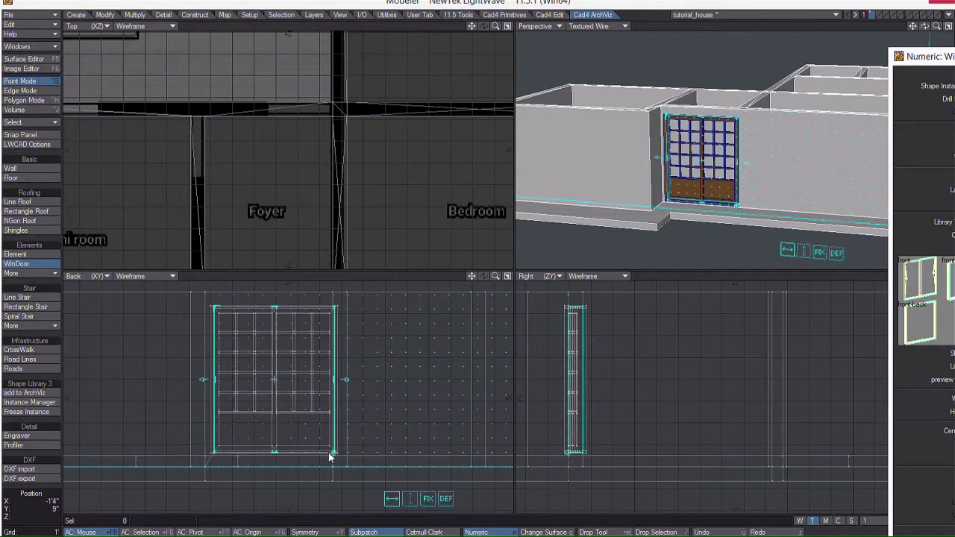
pyautogui.moveTo(329, 452); pyautogui.dragTo(330, 452)
pyautogui.moveTo(926, 27); pyautogui.dragTo(907, 71)
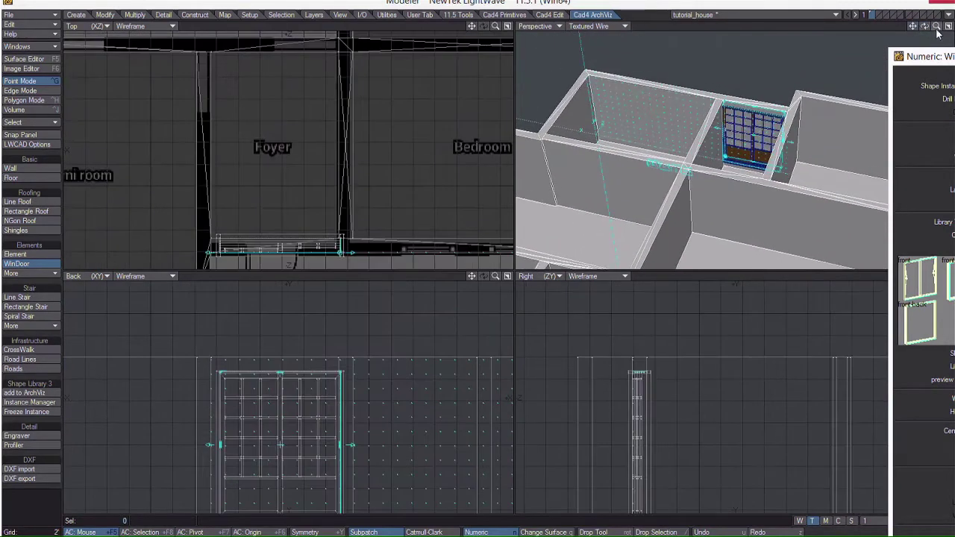
pyautogui.moveTo(938, 34); pyautogui.dragTo(911, 24)
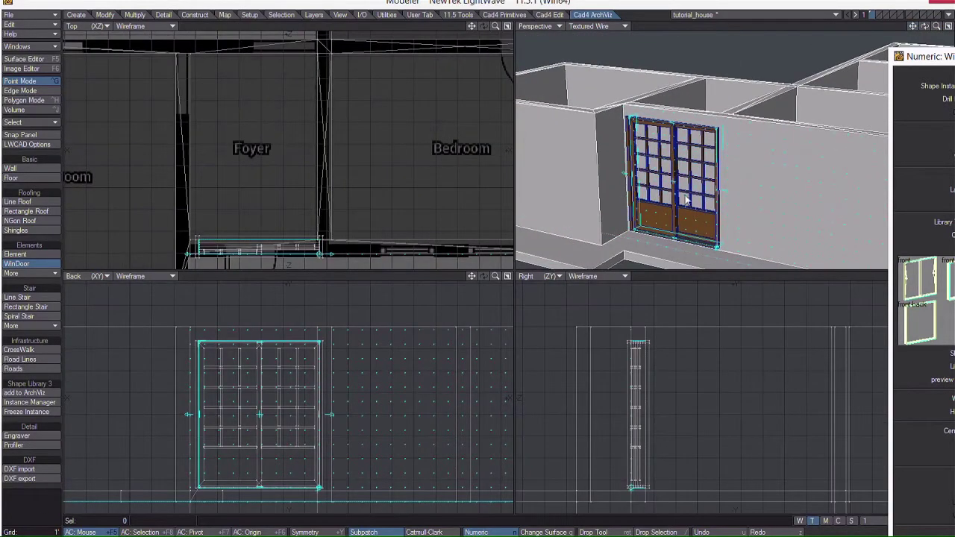
# Lower the foyer door's top edge slightly, widen the door to the tatami room side of the foyer, and finalize it.
pyautogui.moveTo(471, 276); pyautogui.dragTo(450, 254)
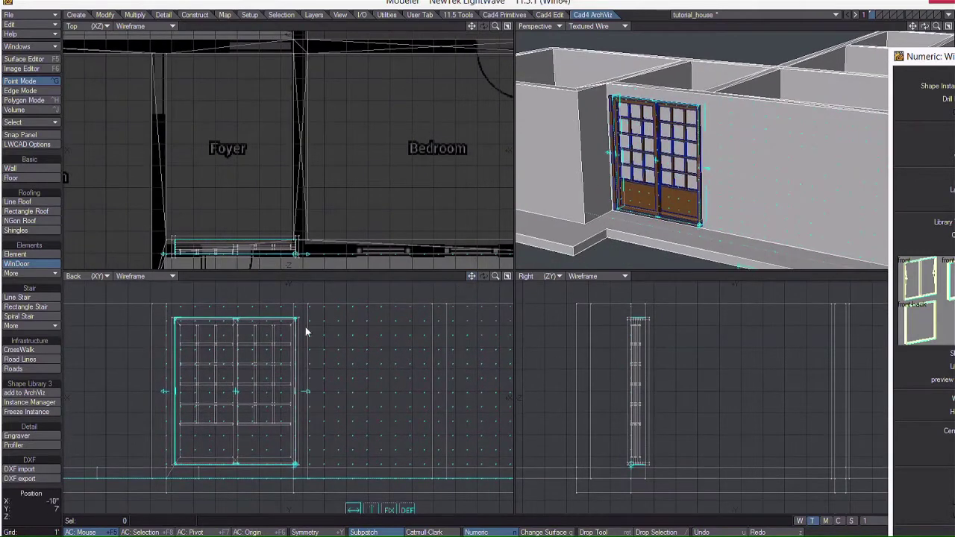
pyautogui.moveTo(298, 321); pyautogui.dragTo(295, 322)
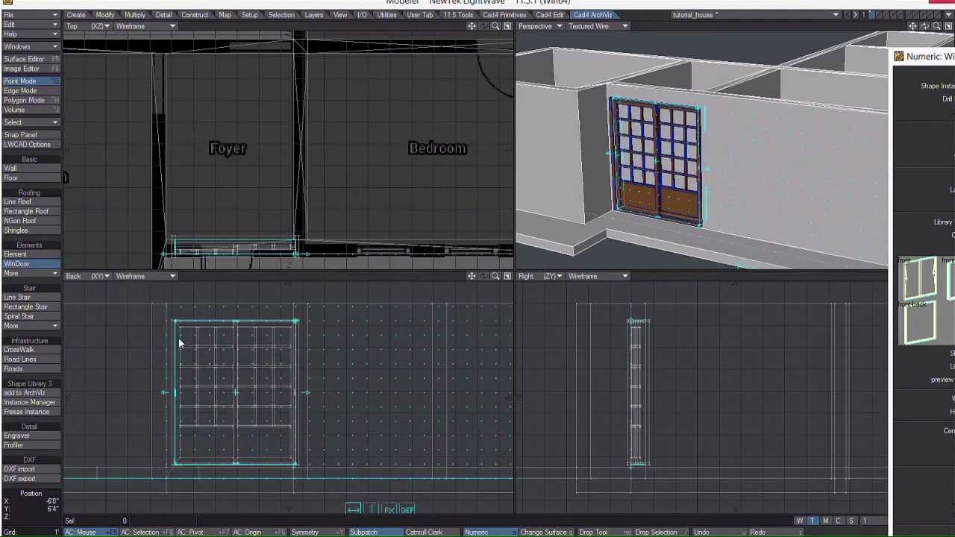
pyautogui.moveTo(176, 323); pyautogui.dragTo(169, 323)
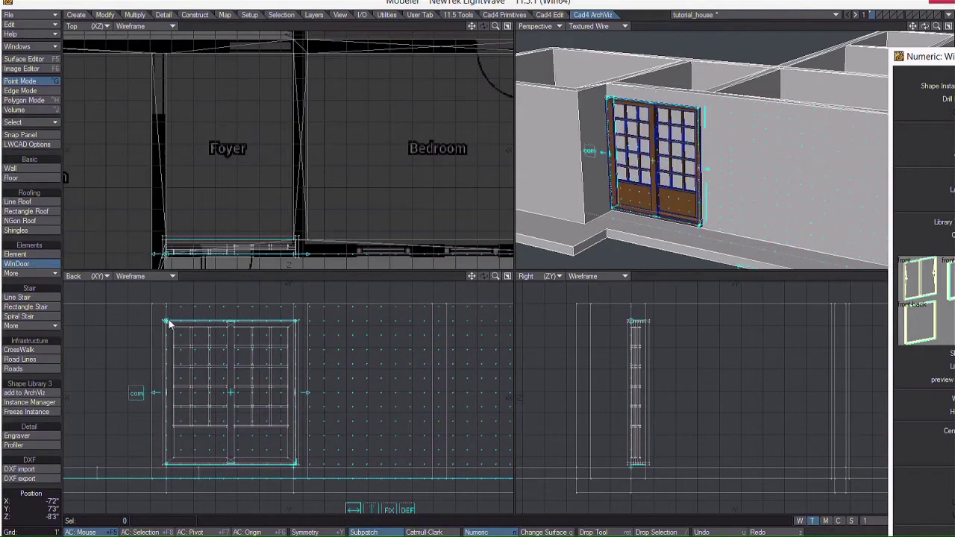
pyautogui.moveTo(924, 26)
pyautogui.mouseDown()
pyautogui.moveTo(804, 60)
pyautogui.moveTo(933, 31)
pyautogui.mouseUp()
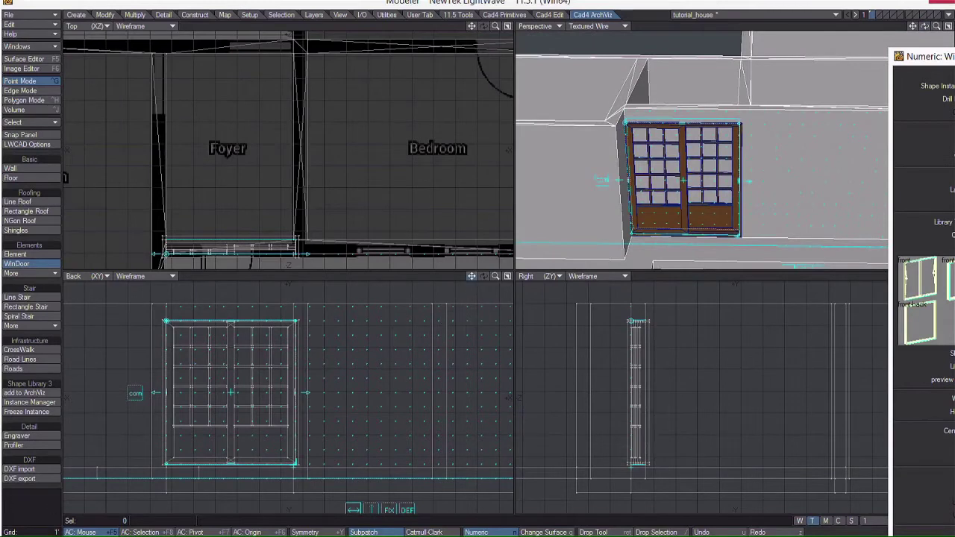
pyautogui.moveTo(472, 277); pyautogui.dragTo(470, 251)
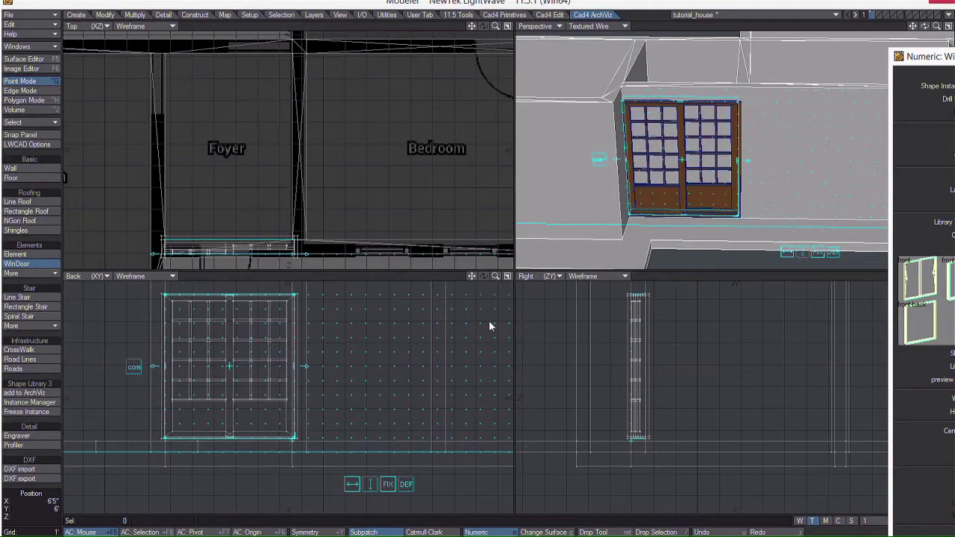
pyautogui.moveTo(492, 281); pyautogui.dragTo(478, 293)
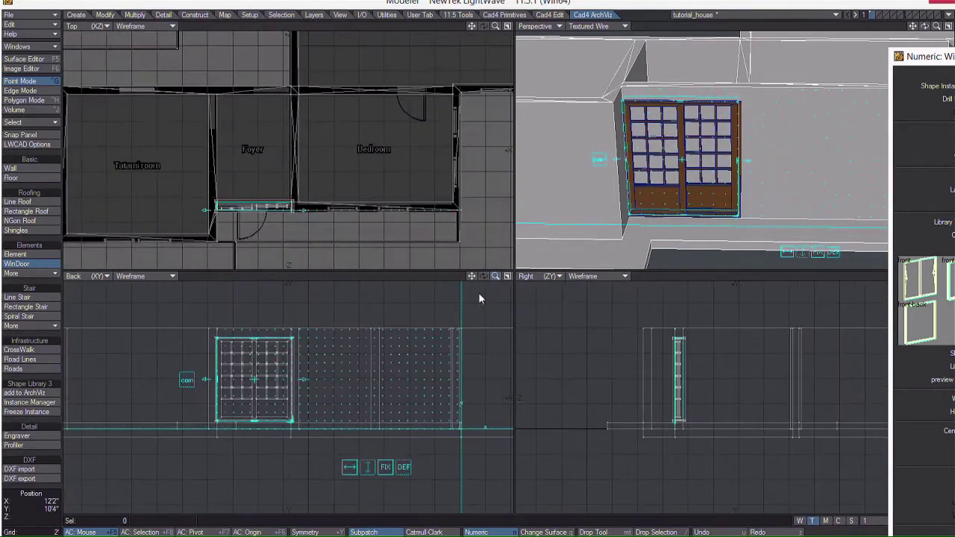
pyautogui.press('space')
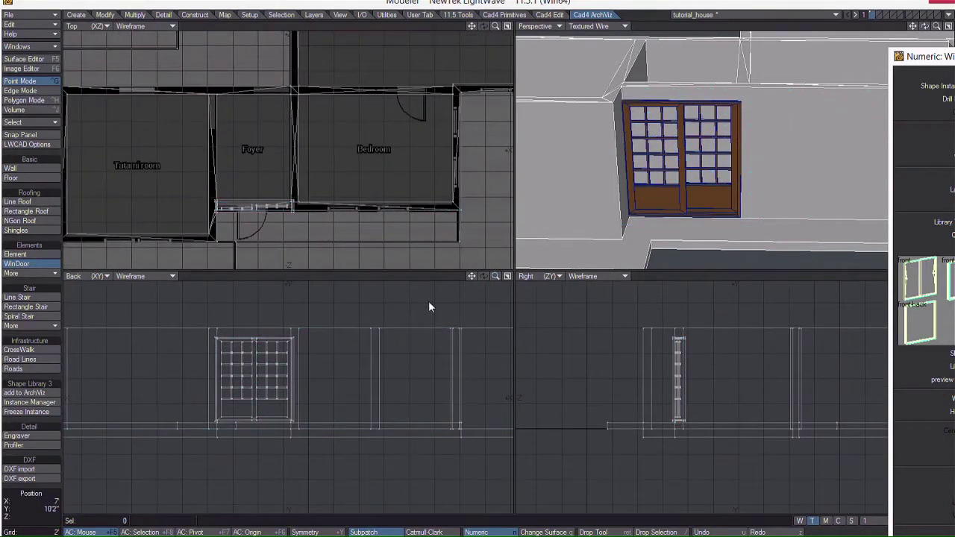
# Place a second shoji door on the dining/kitchen wall facing the deck, positioned over the plan's opening.
pyautogui.moveTo(937, 27)
pyautogui.mouseDown()
pyautogui.moveTo(914, 28)
pyautogui.moveTo(924, 27)
pyautogui.mouseUp()
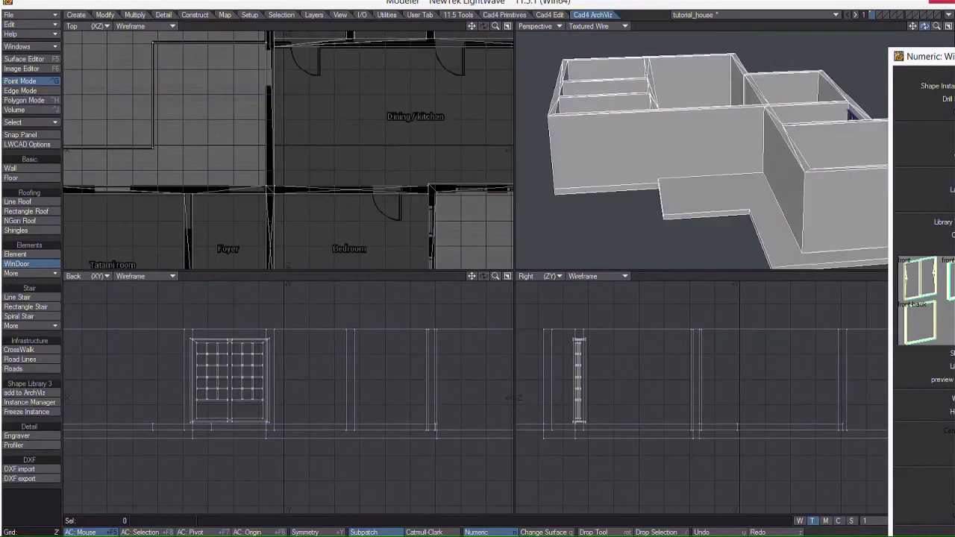
pyautogui.click(675, 130)
pyautogui.moveTo(679, 133); pyautogui.dragTo(690, 149)
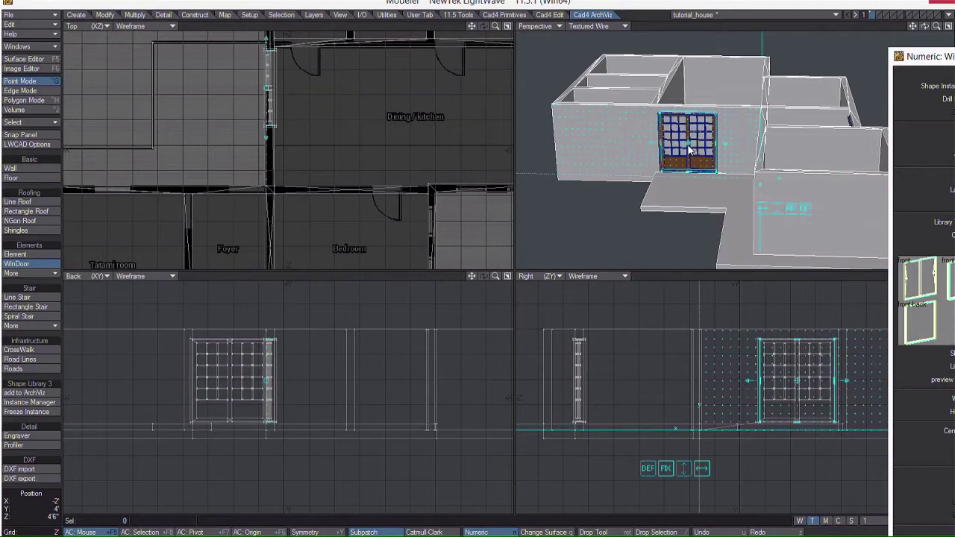
pyautogui.moveTo(918, 60); pyautogui.dragTo(954, 80)
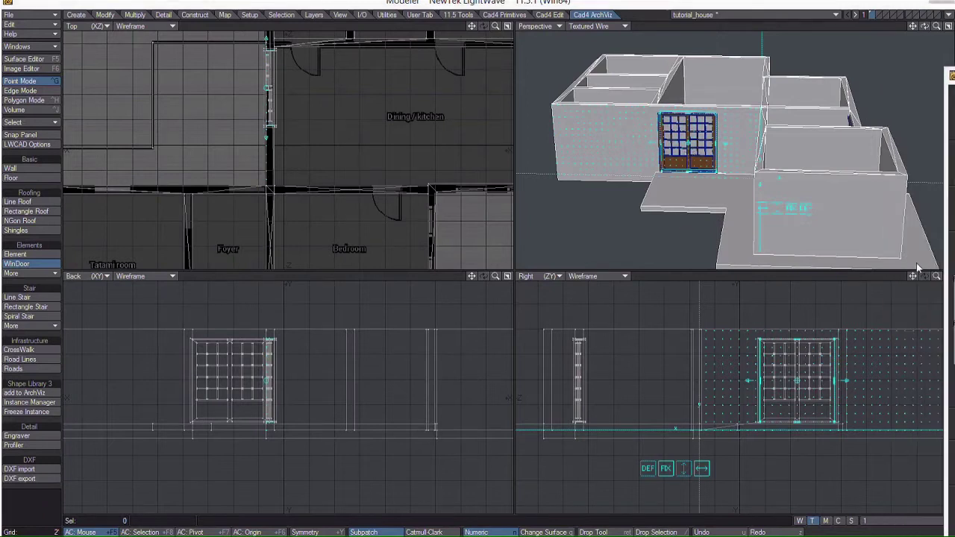
pyautogui.moveTo(912, 276); pyautogui.dragTo(886, 287)
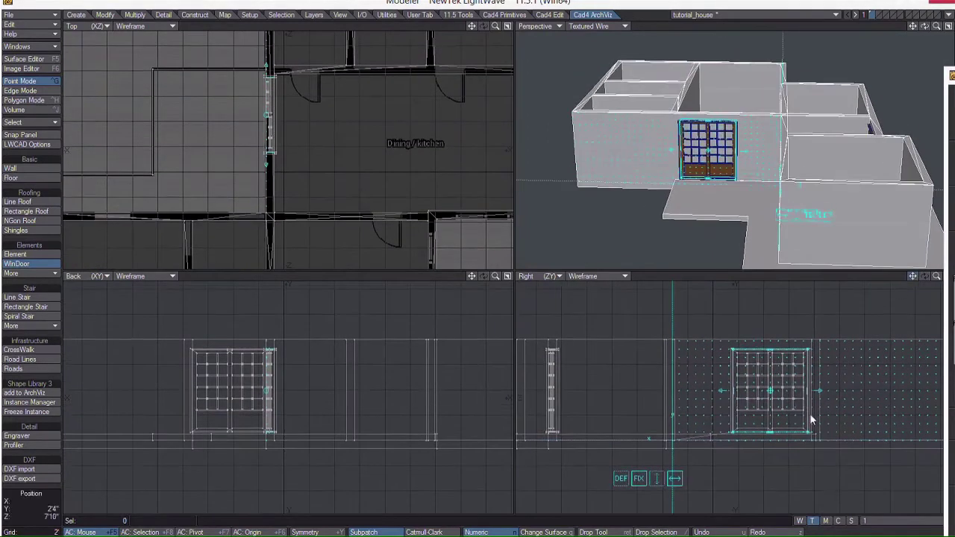
# Place a third shoji door on the tatami room wall that faces the deck.
pyautogui.moveTo(936, 26); pyautogui.dragTo(845, 107)
pyautogui.press('/')
pyautogui.moveTo(788, 141); pyautogui.dragTo(793, 129)
pyautogui.moveTo(936, 27); pyautogui.dragTo(803, 58)
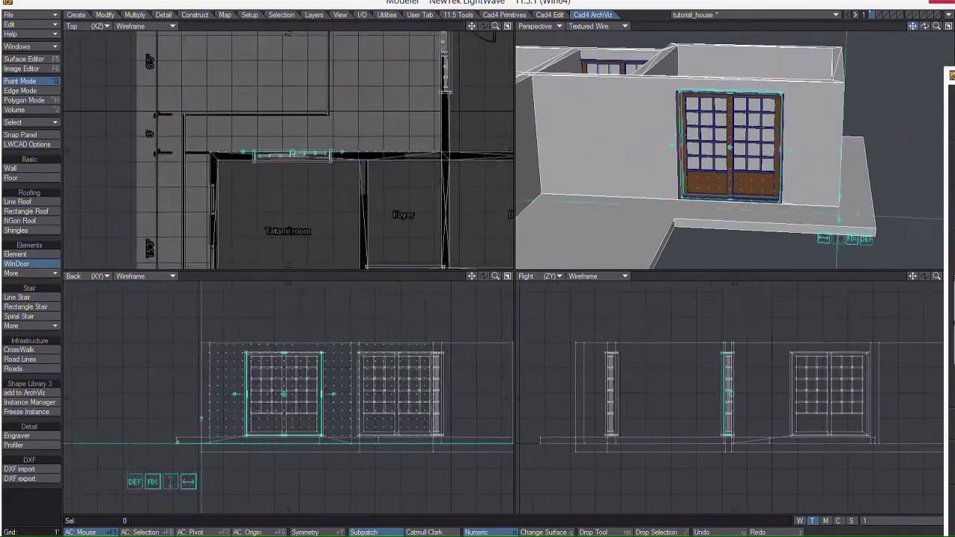
pyautogui.moveTo(925, 26); pyautogui.dragTo(888, 48)
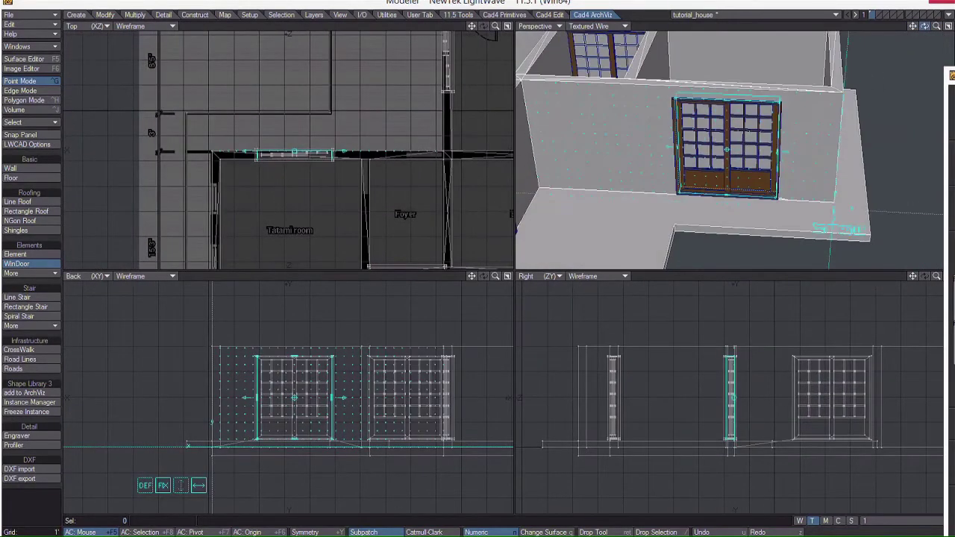
# Finalize the tatami room's shoji door, and assign Fusuma_Door to layer 2 and Fusuma_Frame to layer 1 from the Japanese_Doors library.
pyautogui.click(899, 120)
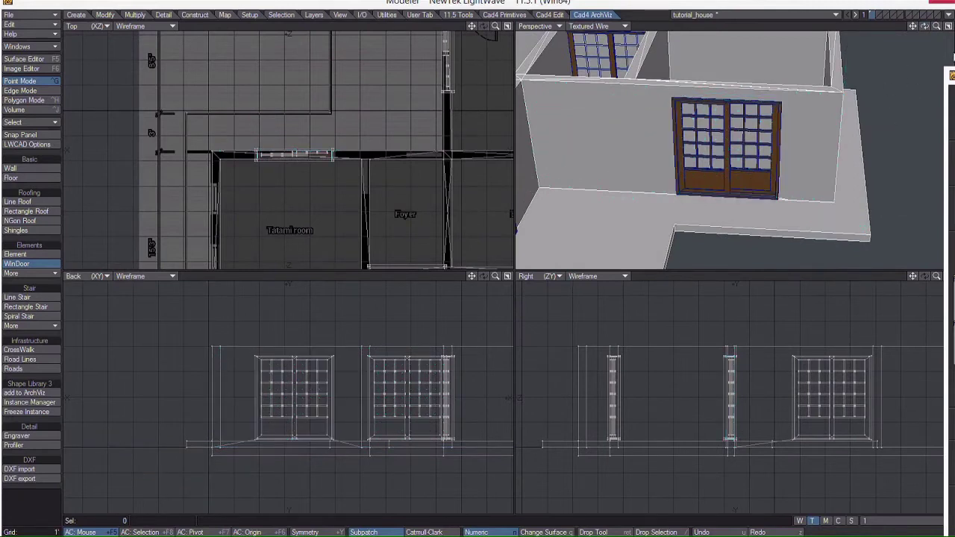
pyautogui.moveTo(925, 27); pyautogui.dragTo(835, 39)
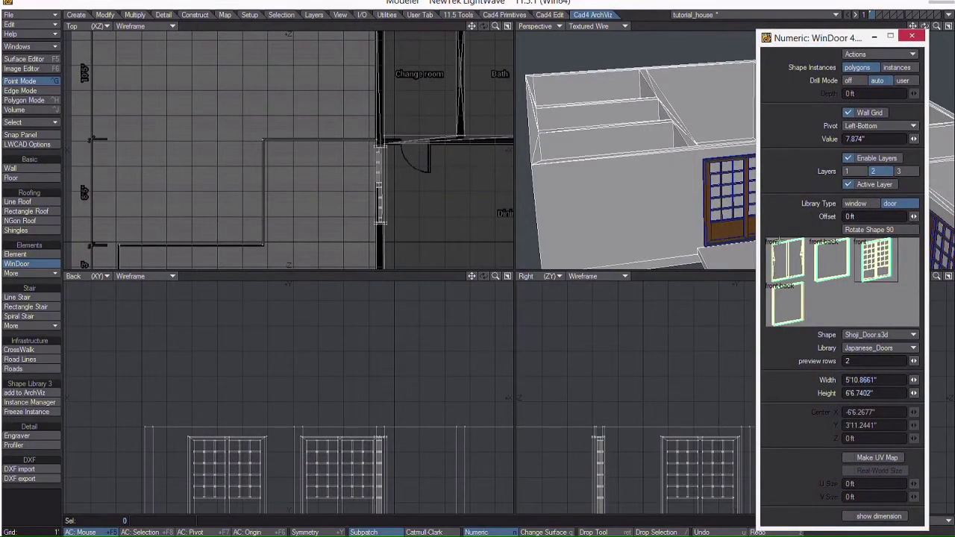
pyautogui.click(785, 259)
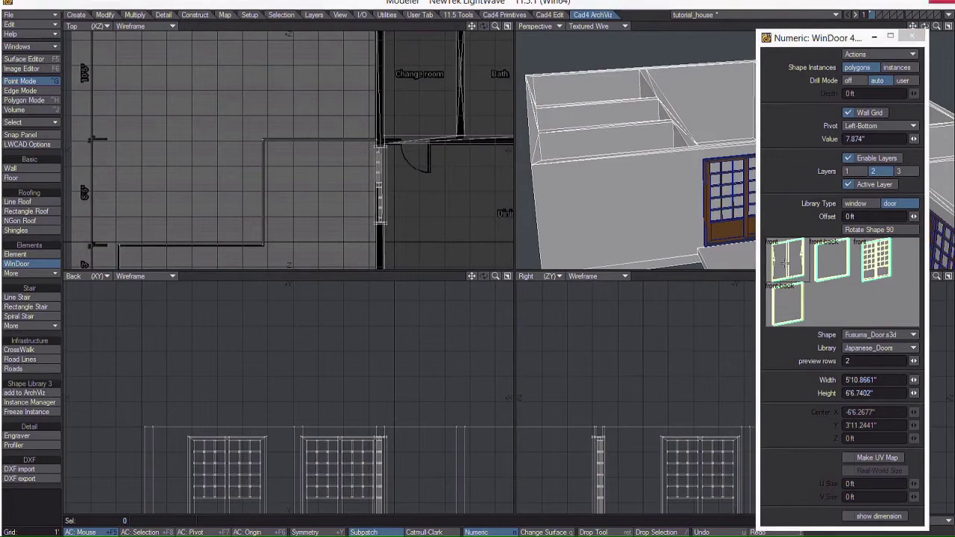
pyautogui.click(851, 173)
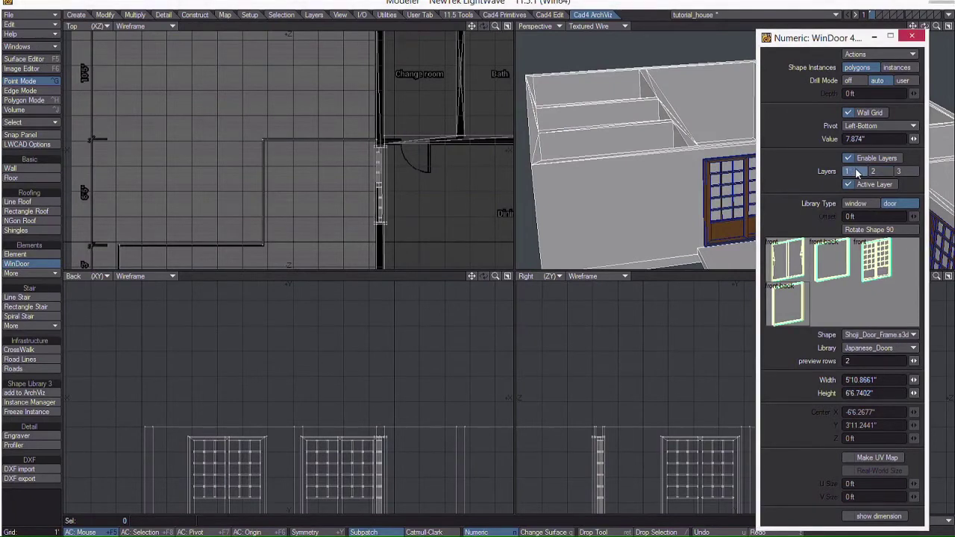
pyautogui.click(855, 172)
pyautogui.click(832, 265)
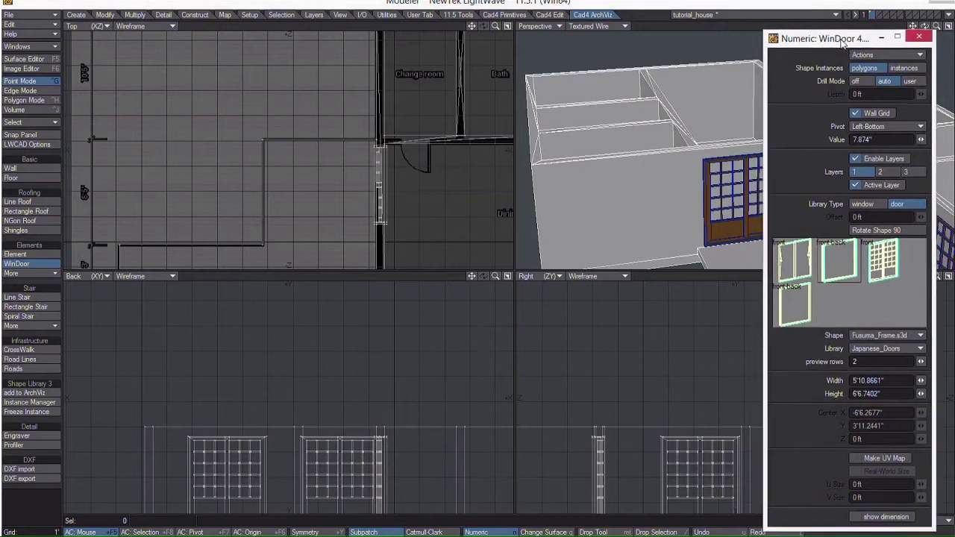
pyautogui.moveTo(843, 43); pyautogui.dragTo(901, 71)
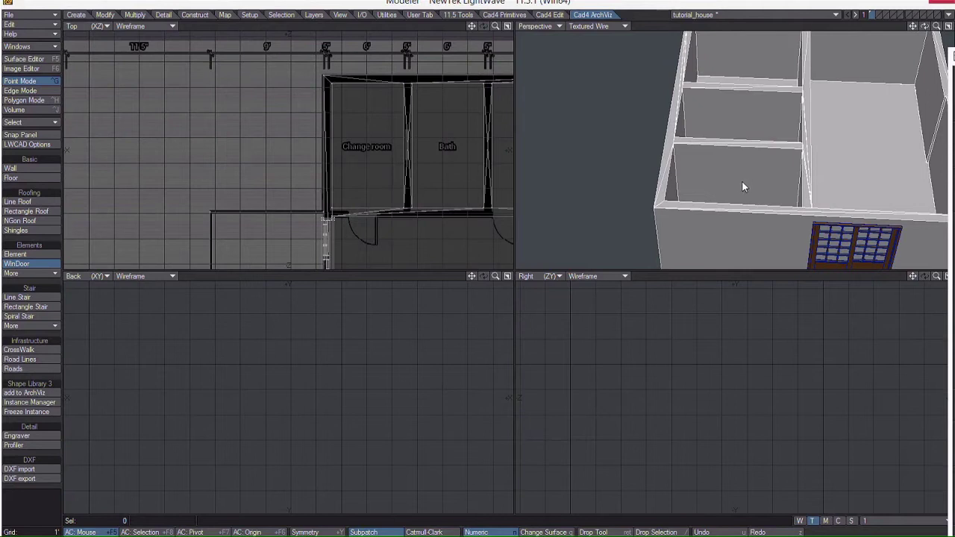
# Place a framed fusuma door on the wall between the change room and bath, lower it toward the floor, and finalize it.
pyautogui.moveTo(740, 181); pyautogui.dragTo(735, 183)
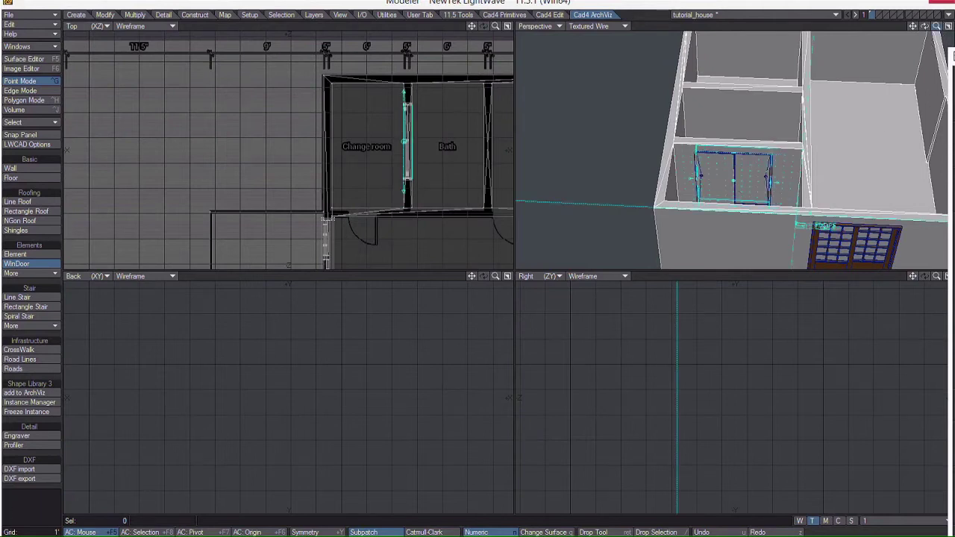
pyautogui.moveTo(937, 26)
pyautogui.mouseDown()
pyautogui.moveTo(915, 27)
pyautogui.moveTo(924, 25)
pyautogui.mouseUp()
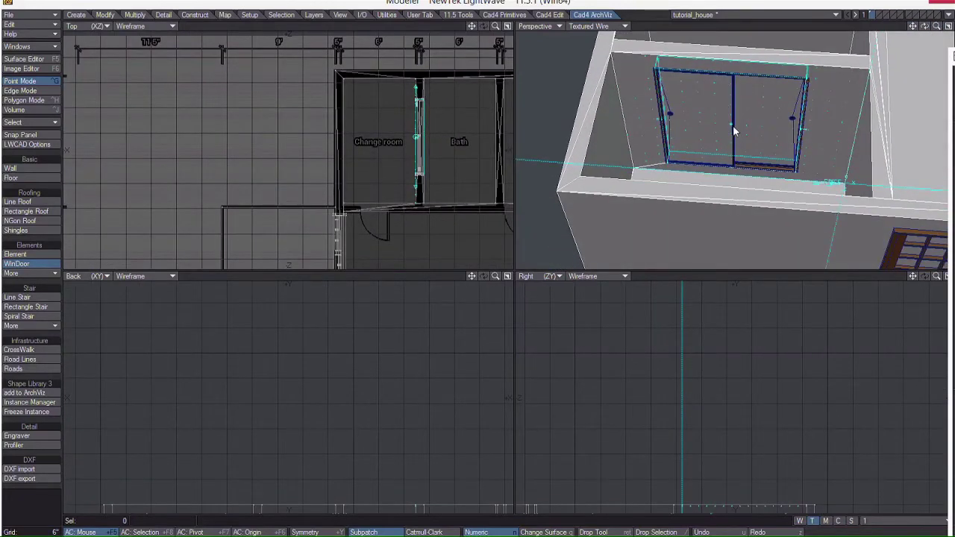
pyautogui.moveTo(731, 127); pyautogui.dragTo(730, 132)
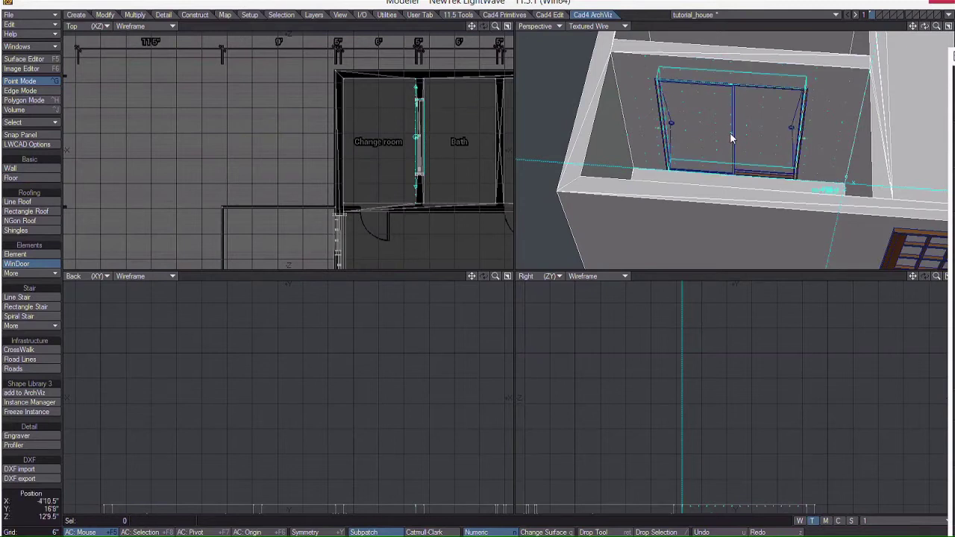
pyautogui.moveTo(924, 26)
pyautogui.mouseDown()
pyautogui.moveTo(929, 35)
pyautogui.moveTo(938, 20)
pyautogui.mouseUp()
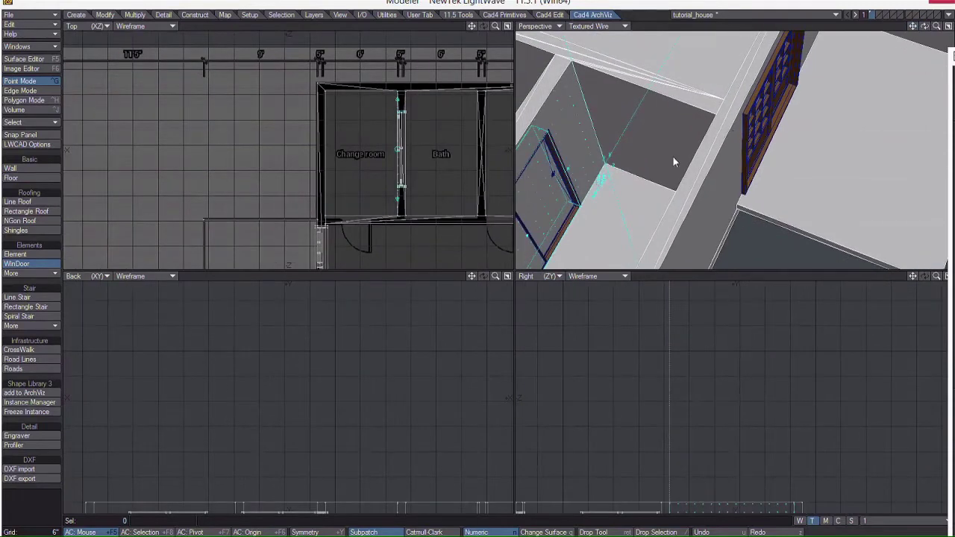
pyautogui.keyDown('alt'); pyautogui.moveTo(627, 166); pyautogui.dragTo(609, 171); pyautogui.keyUp('alt')
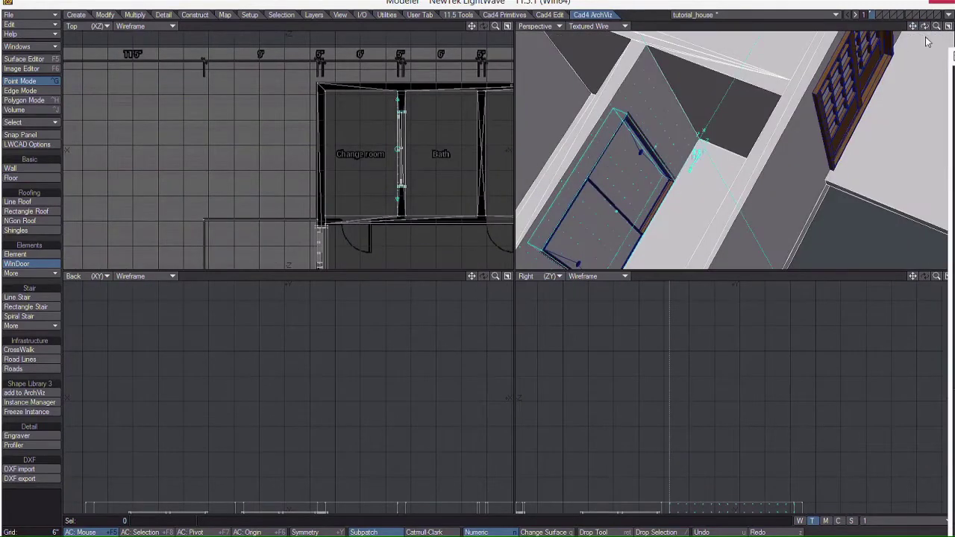
pyautogui.moveTo(937, 27); pyautogui.dragTo(895, 44)
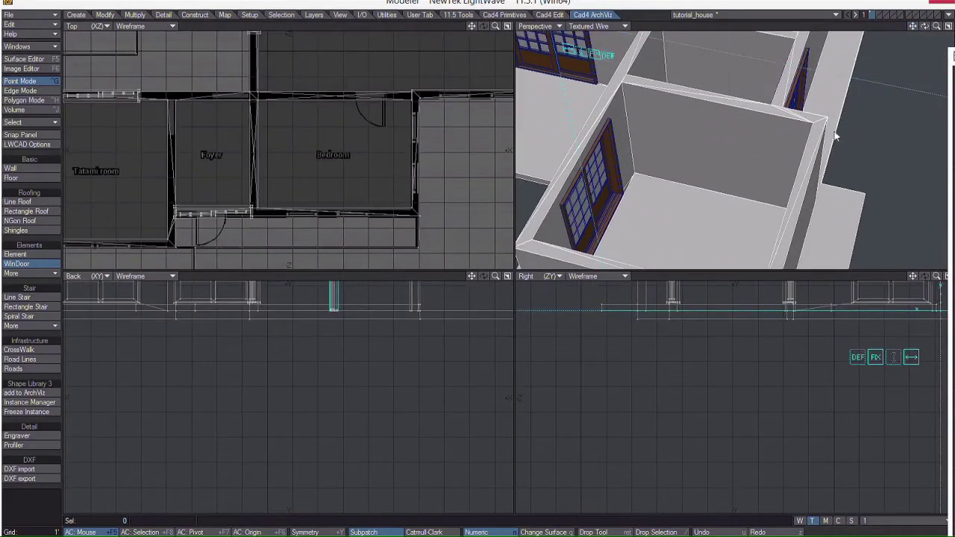
pyautogui.press('Return')
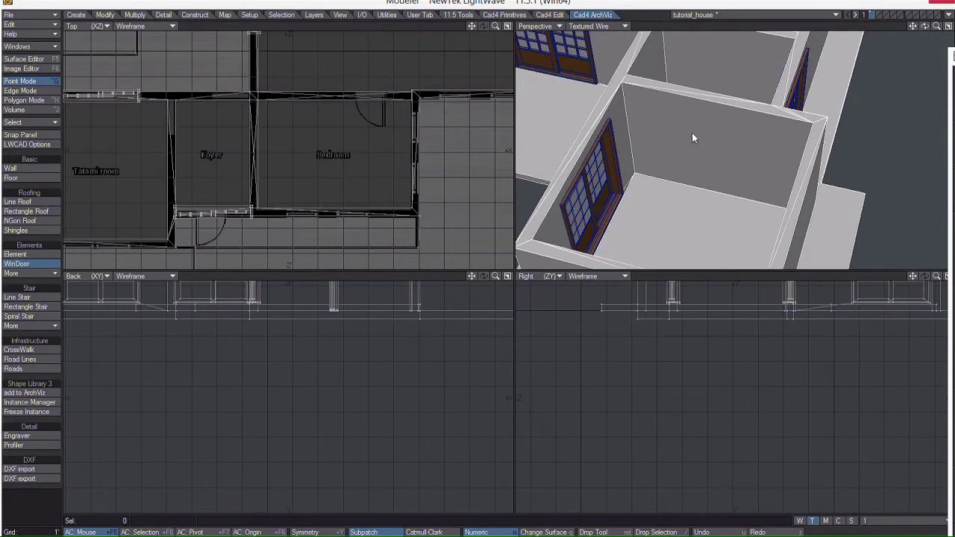
# Place a fusuma door on the wall between the tatami room and foyer, narrow it to fit the plan's opening, and finalize it.
pyautogui.moveTo(691, 133); pyautogui.dragTo(682, 153)
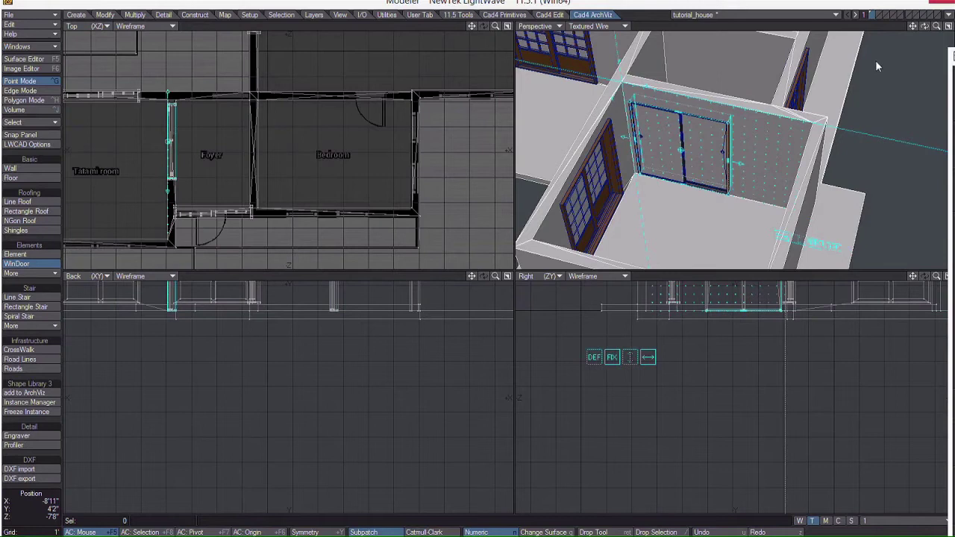
pyautogui.moveTo(925, 27); pyautogui.dragTo(833, 16)
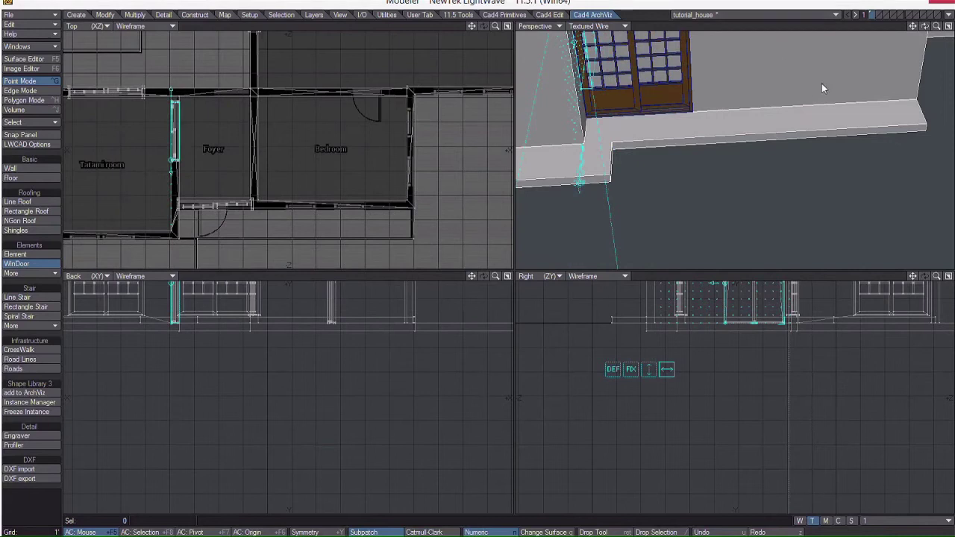
pyautogui.moveTo(913, 27); pyautogui.dragTo(917, 175)
pyautogui.moveTo(936, 29); pyautogui.dragTo(888, 63)
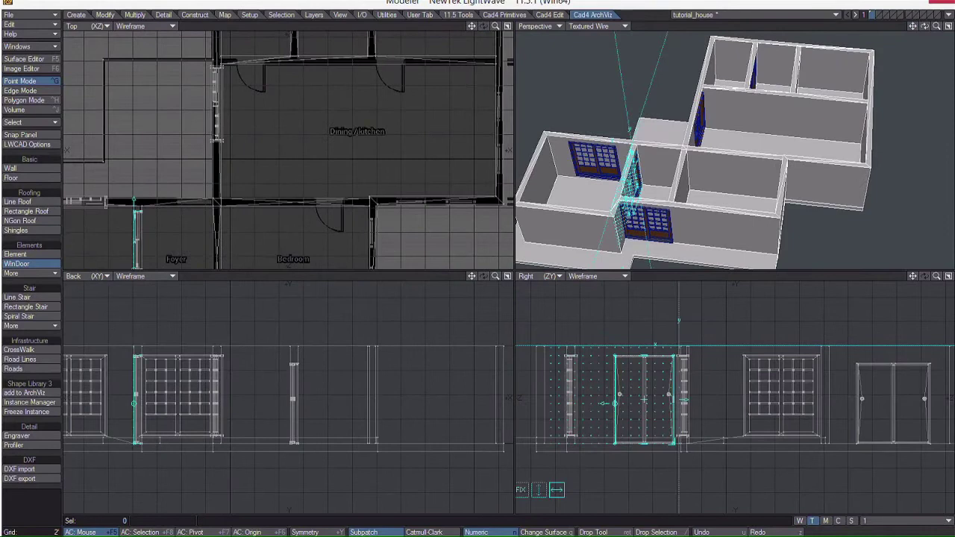
pyautogui.click(785, 132)
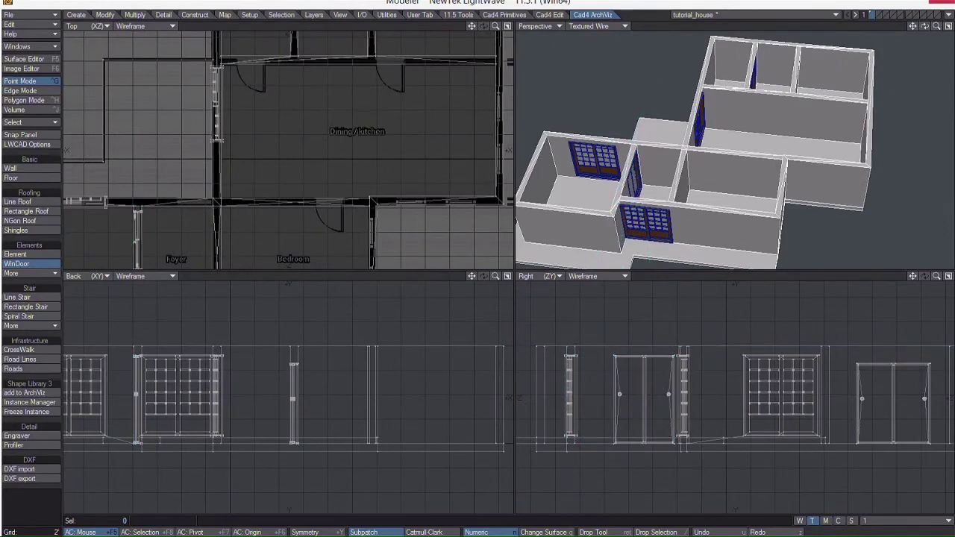
# Set layer 1 of the door to the door_frame_1 shape from the stucco facade frames library.
pyautogui.moveTo(954, 43); pyautogui.dragTo(841, 40)
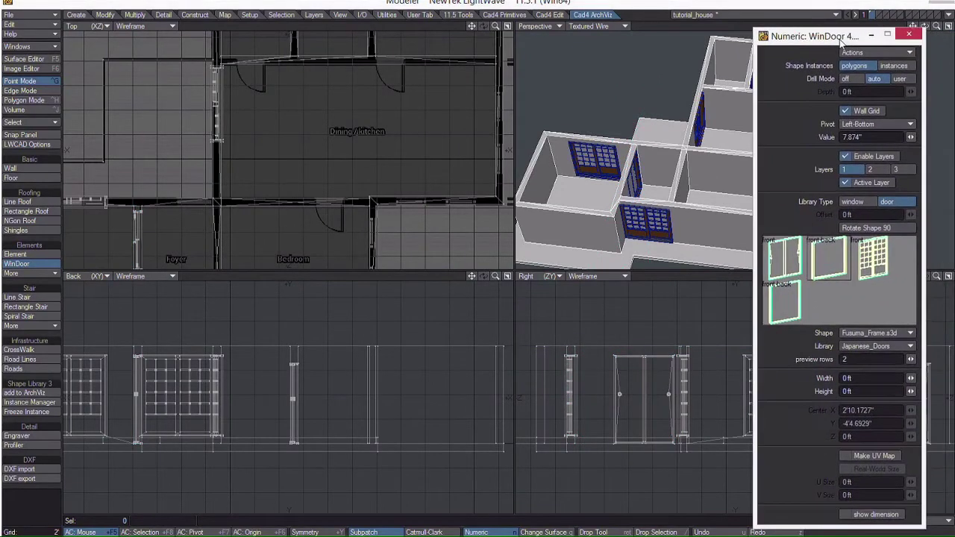
pyautogui.click(847, 171)
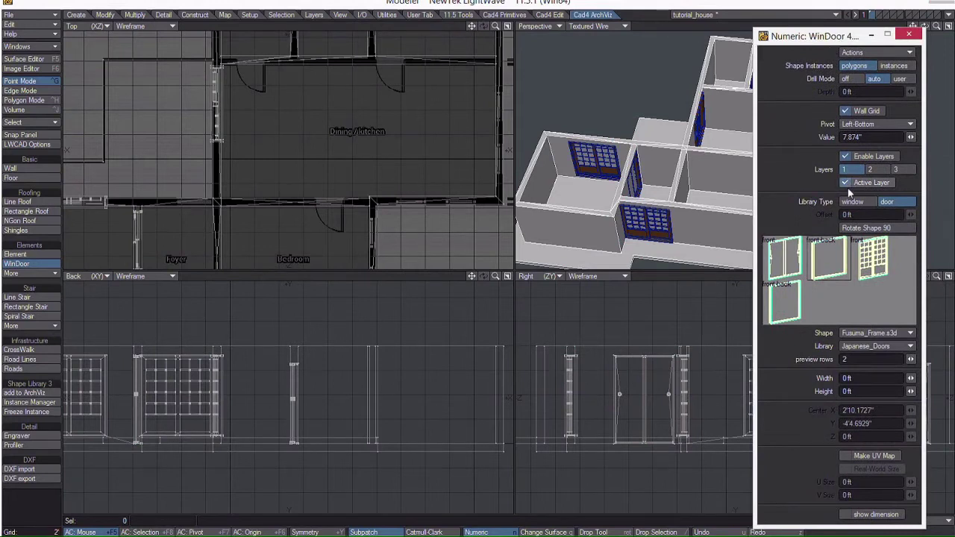
pyautogui.click(866, 348)
pyautogui.click(862, 357)
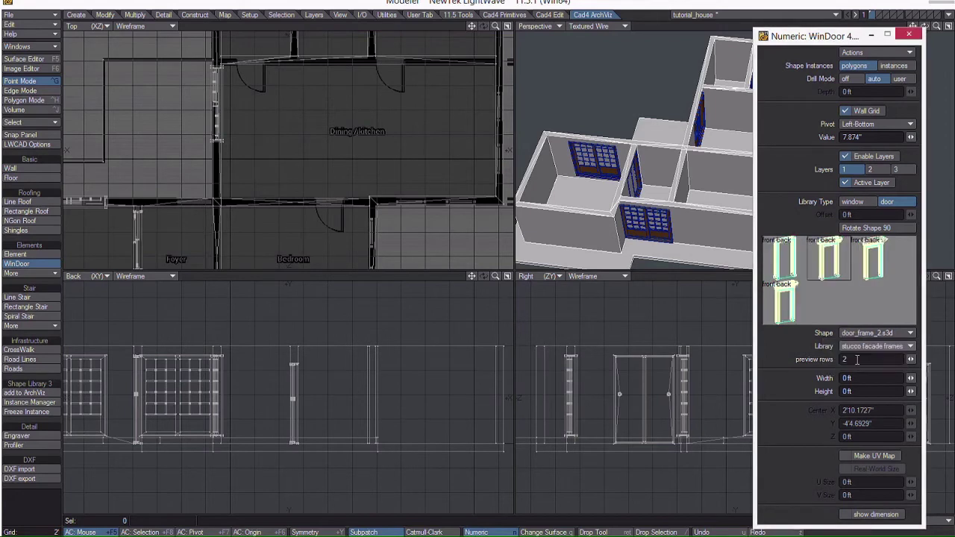
pyautogui.click(784, 260)
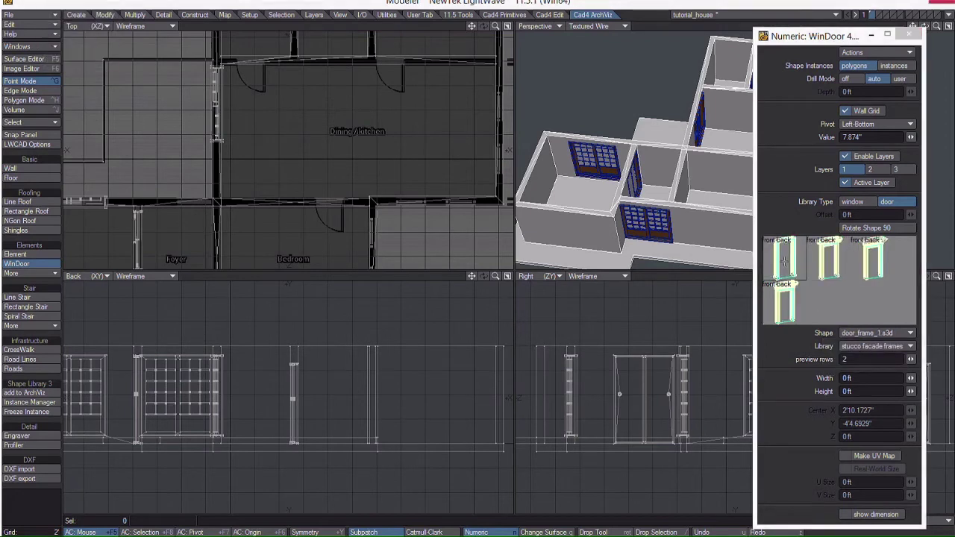
# Set layer 2 of the door to the door_exterior_M12 shape from the wooden doors library.
pyautogui.click(869, 169)
pyautogui.click(862, 356)
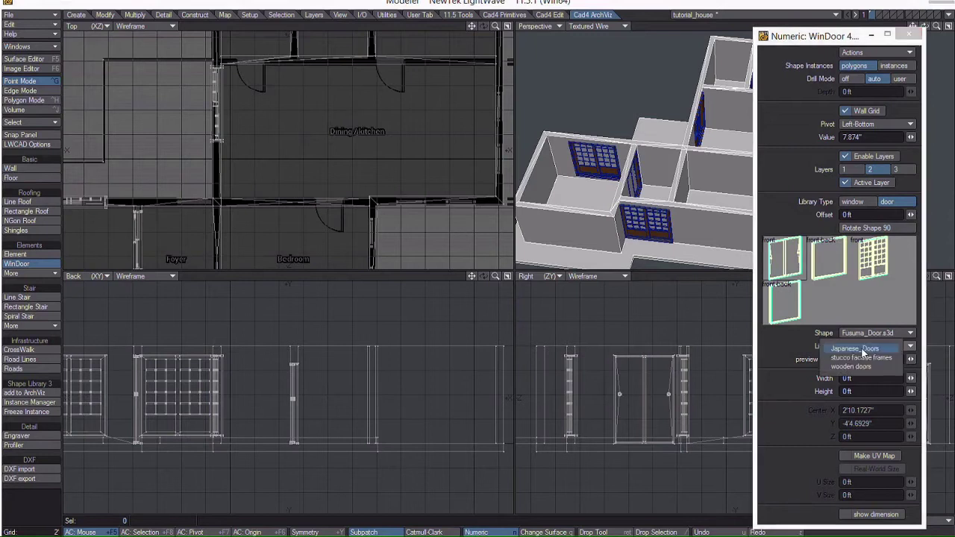
pyautogui.click(858, 367)
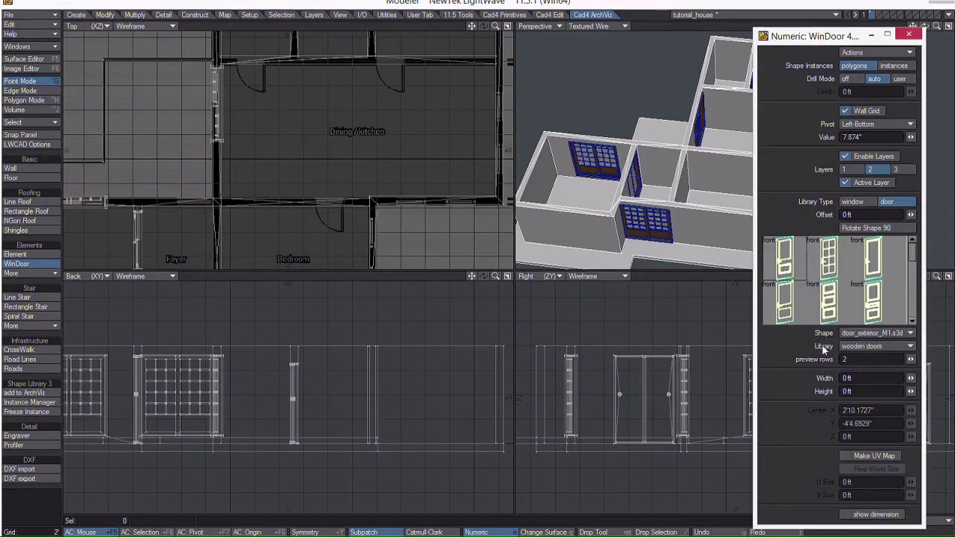
pyautogui.click(786, 312)
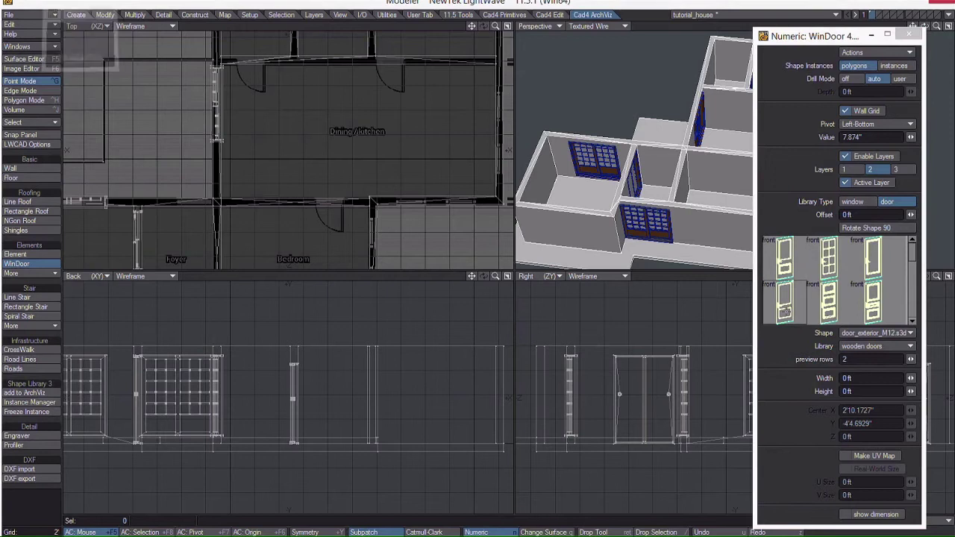
pyautogui.moveTo(807, 38); pyautogui.dragTo(954, 120)
# Place the framed wooden door on the dining/kitchen wall at the change room opening, and raise its top edge close to the wall's top.
pyautogui.moveTo(938, 26); pyautogui.dragTo(913, 86)
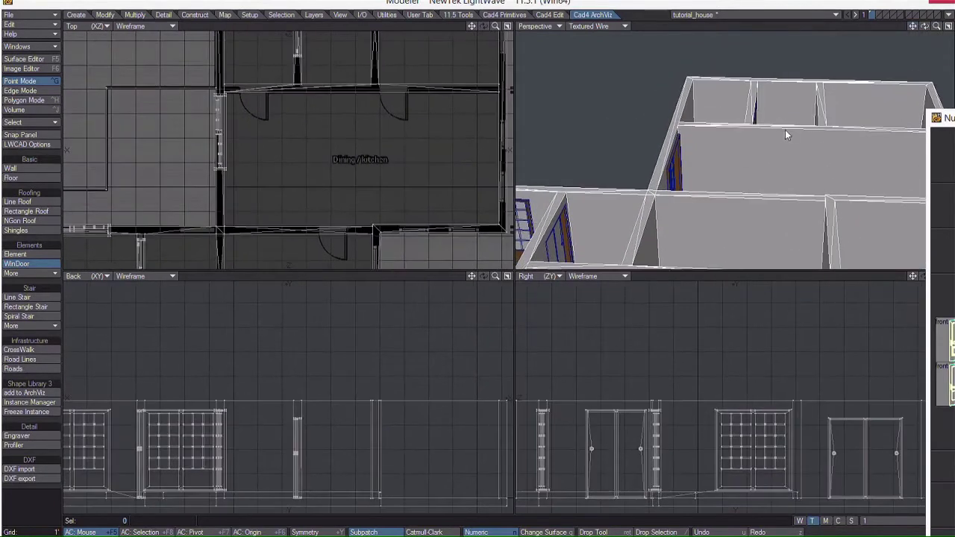
pyautogui.moveTo(925, 27); pyautogui.dragTo(917, 35)
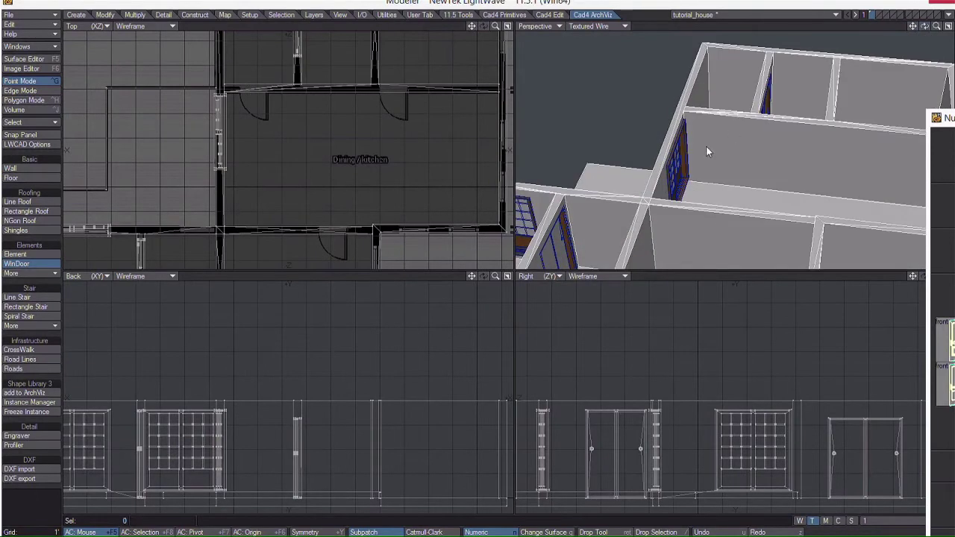
pyautogui.moveTo(702, 144); pyautogui.dragTo(733, 193)
pyautogui.click(733, 195)
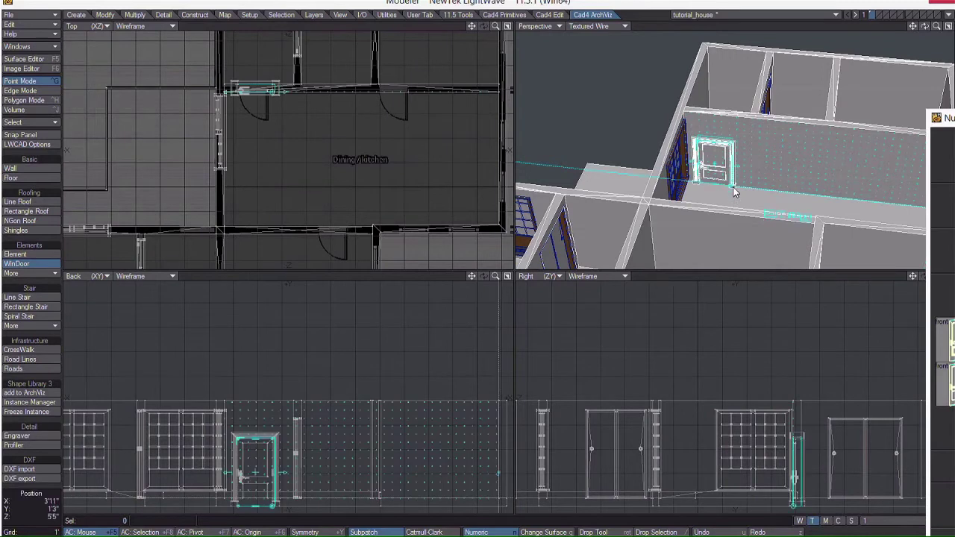
pyautogui.moveTo(721, 142); pyautogui.dragTo(722, 121)
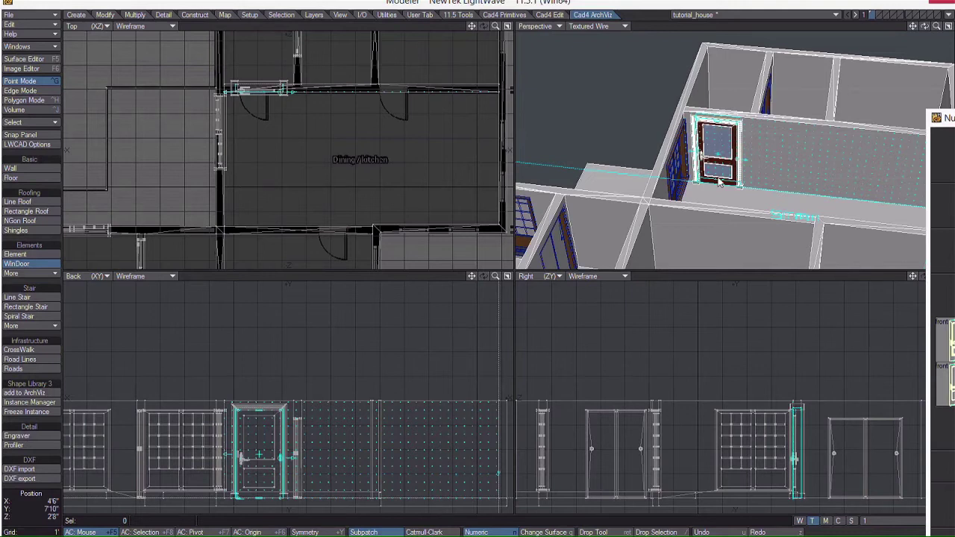
# Try the door_exterior_M13 shape on the change room door, and settle on door_exterior_M1.
pyautogui.moveTo(954, 120); pyautogui.dragTo(895, 58)
pyautogui.click(826, 274)
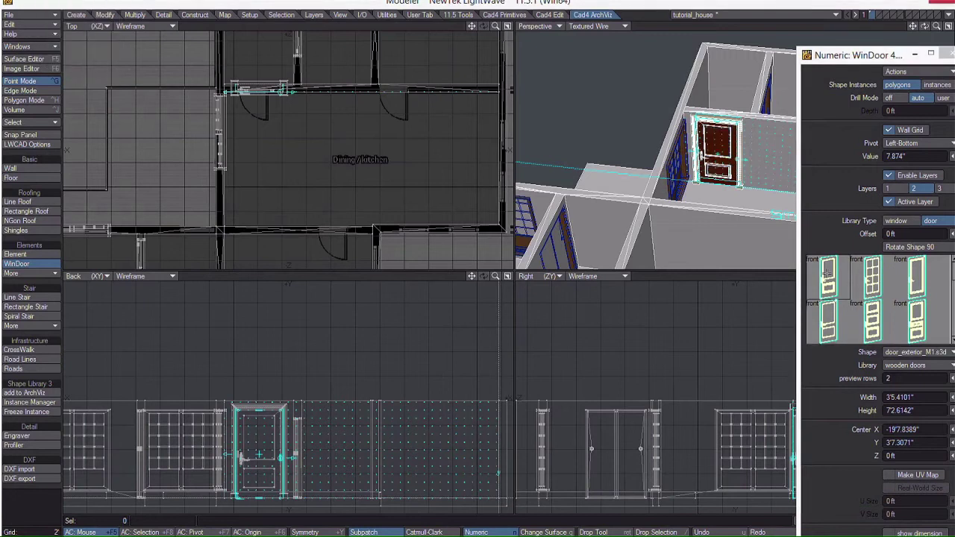
pyautogui.click(868, 317)
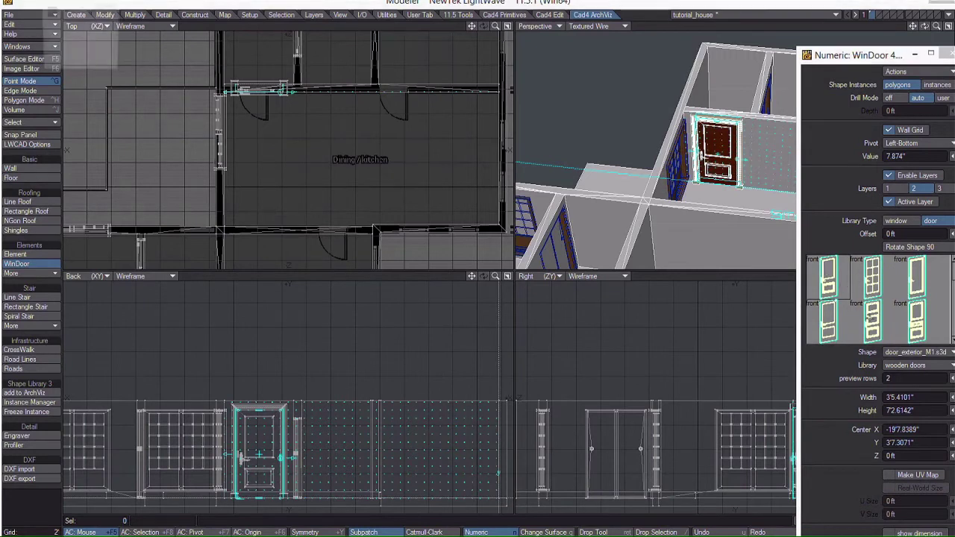
pyautogui.click(928, 330)
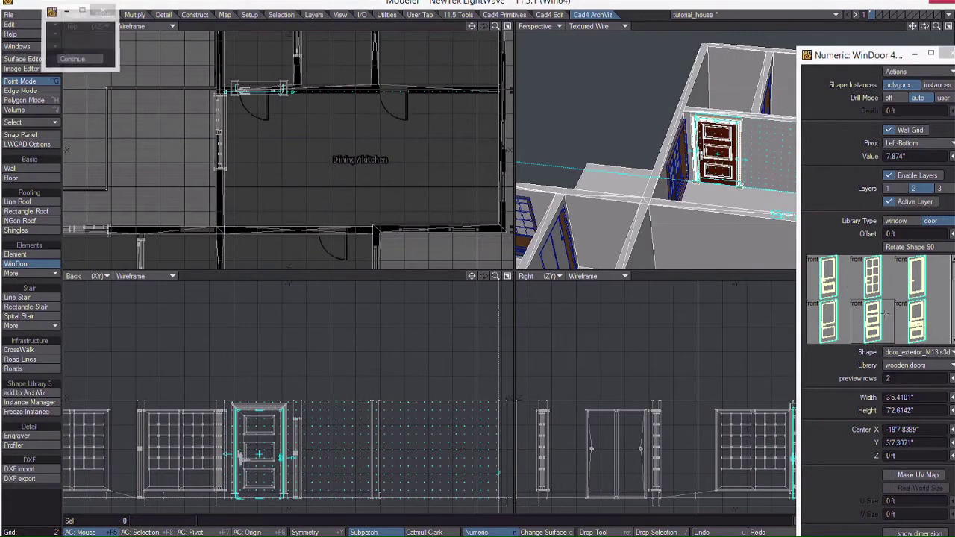
pyautogui.click(828, 275)
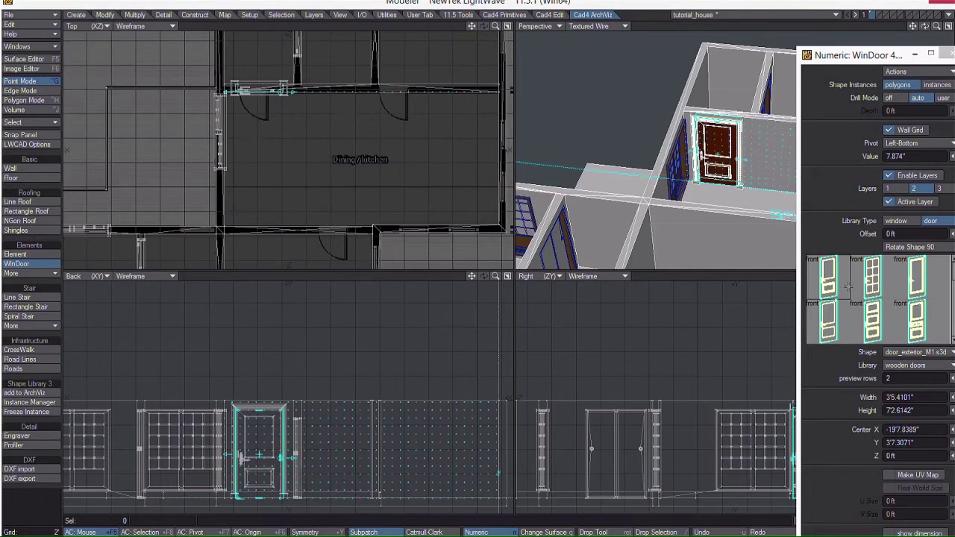
pyautogui.moveTo(847, 60); pyautogui.dragTo(954, 60)
# Try stretching the wooden door wide along the dining/kitchen wall, and resize it back to fit the change room opening.
pyautogui.moveTo(931, 28); pyautogui.dragTo(889, 7)
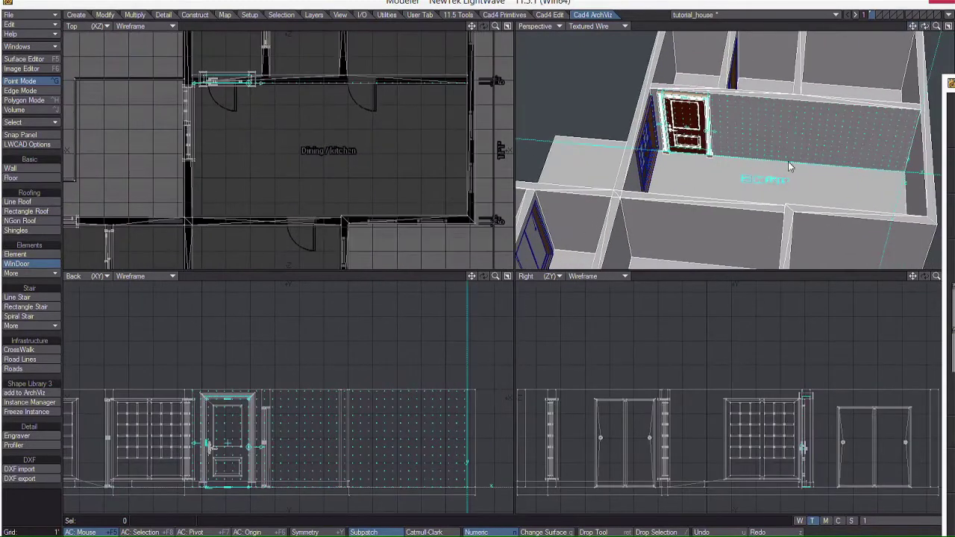
pyautogui.click(773, 190)
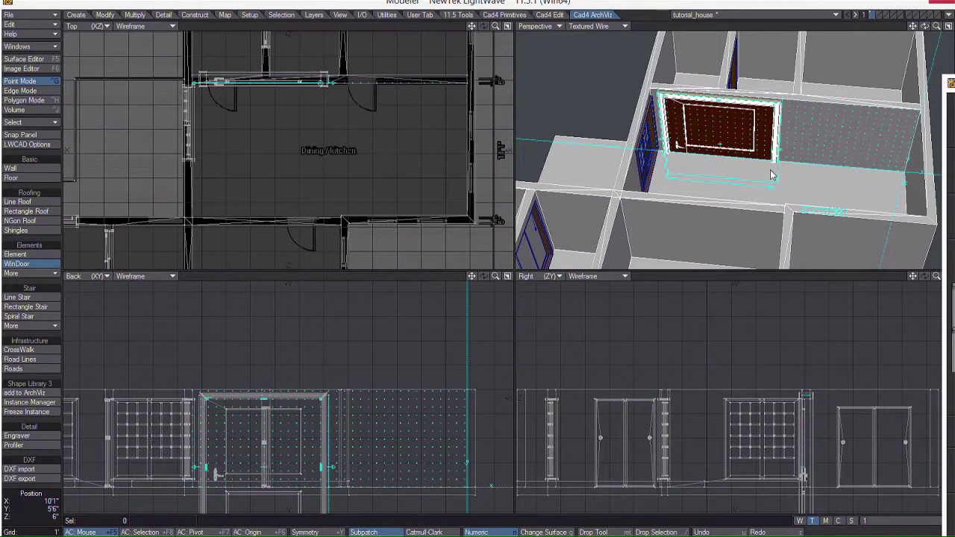
pyautogui.moveTo(777, 153); pyautogui.dragTo(713, 138)
pyautogui.moveTo(695, 179); pyautogui.dragTo(706, 134)
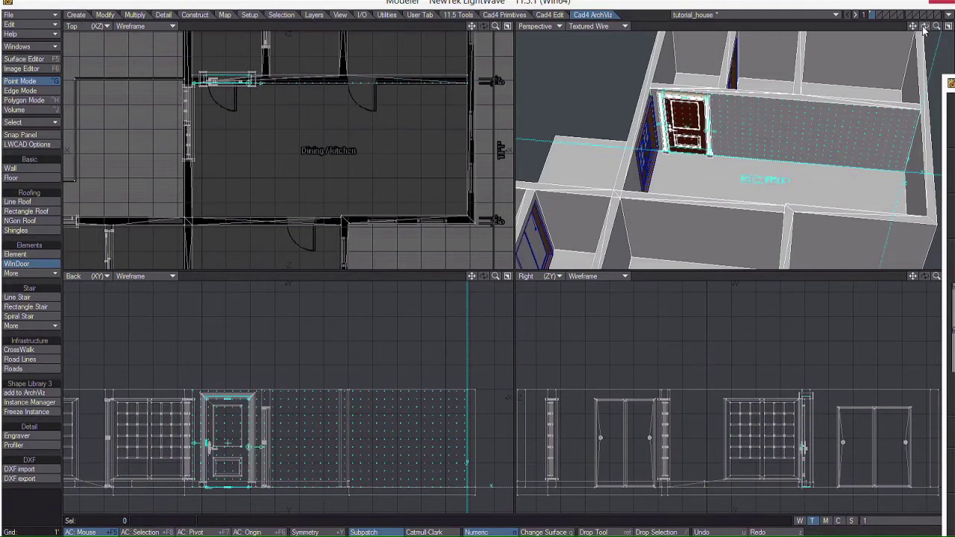
# Place a second framed wooden door at the other door opening in the same dining/kitchen wall.
pyautogui.moveTo(925, 27); pyautogui.dragTo(909, 39)
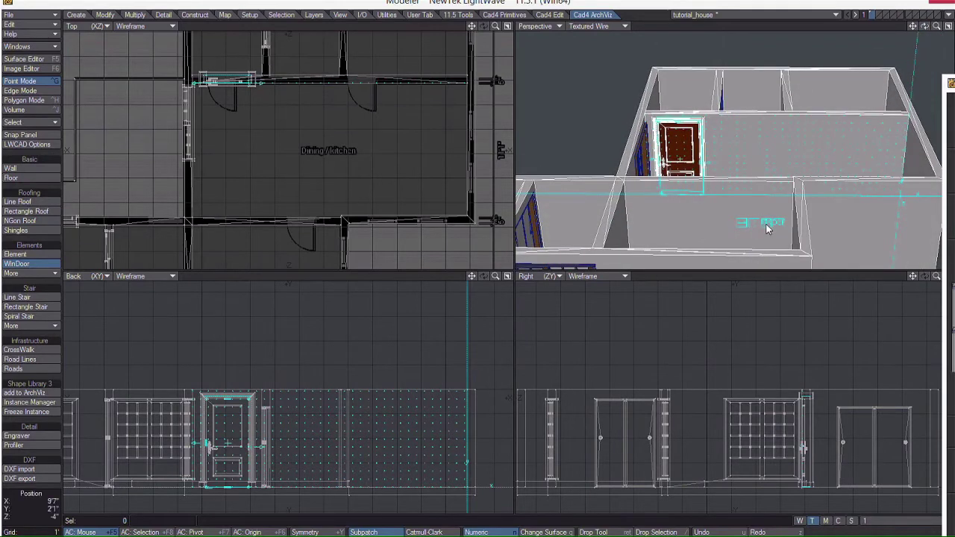
pyautogui.moveTo(924, 29); pyautogui.dragTo(913, 28)
pyautogui.moveTo(764, 129); pyautogui.dragTo(774, 137)
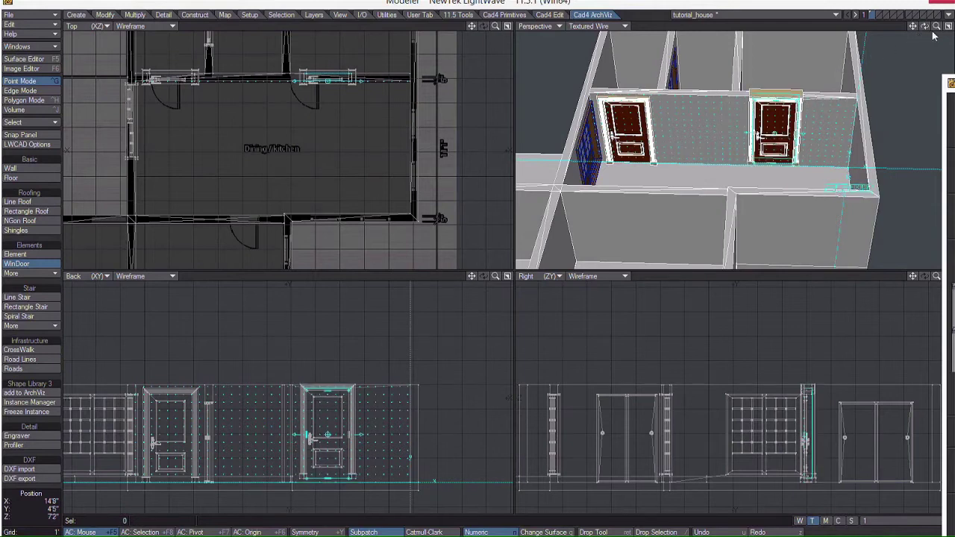
pyautogui.moveTo(936, 27)
pyautogui.mouseDown()
pyautogui.moveTo(954, 27)
pyautogui.moveTo(920, 29)
pyautogui.mouseUp()
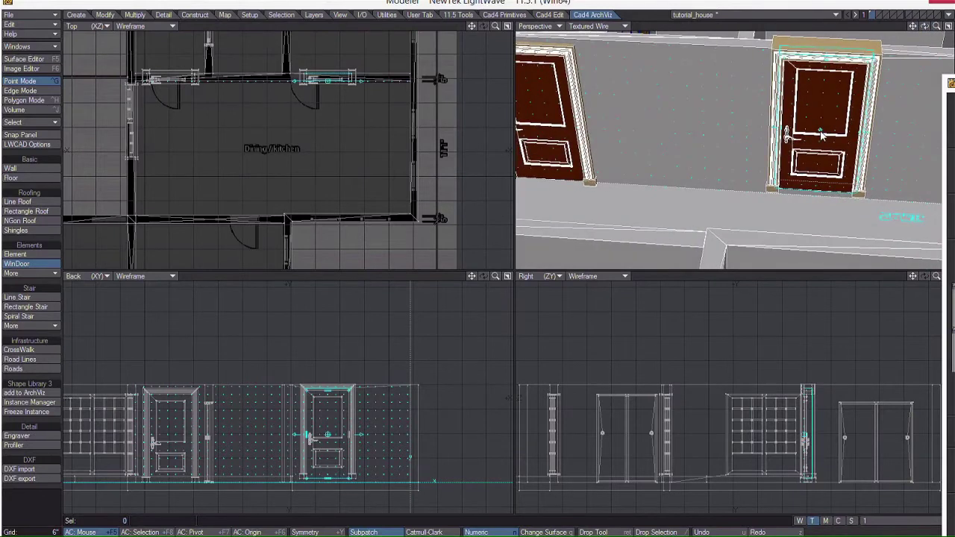
pyautogui.moveTo(821, 133); pyautogui.dragTo(820, 136)
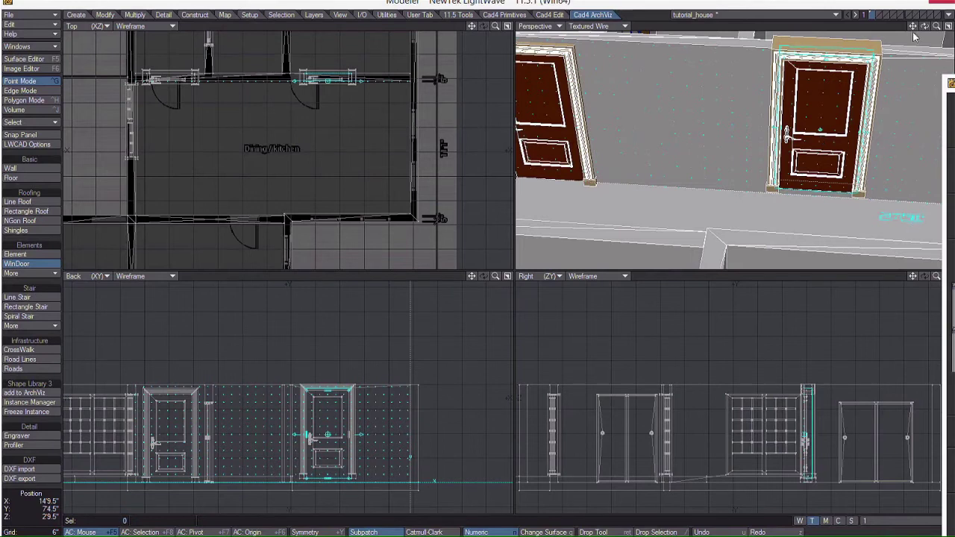
pyautogui.moveTo(913, 27); pyautogui.dragTo(921, 34)
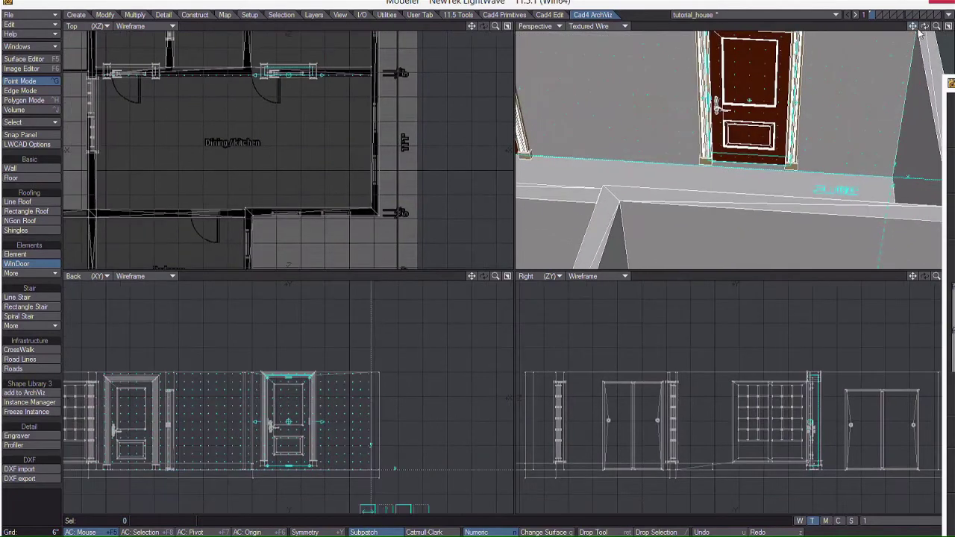
# Adjust the second wooden door's bottom edge to the floor, lower its top edge to fit within the wall, and finish the door.
pyautogui.click(842, 192)
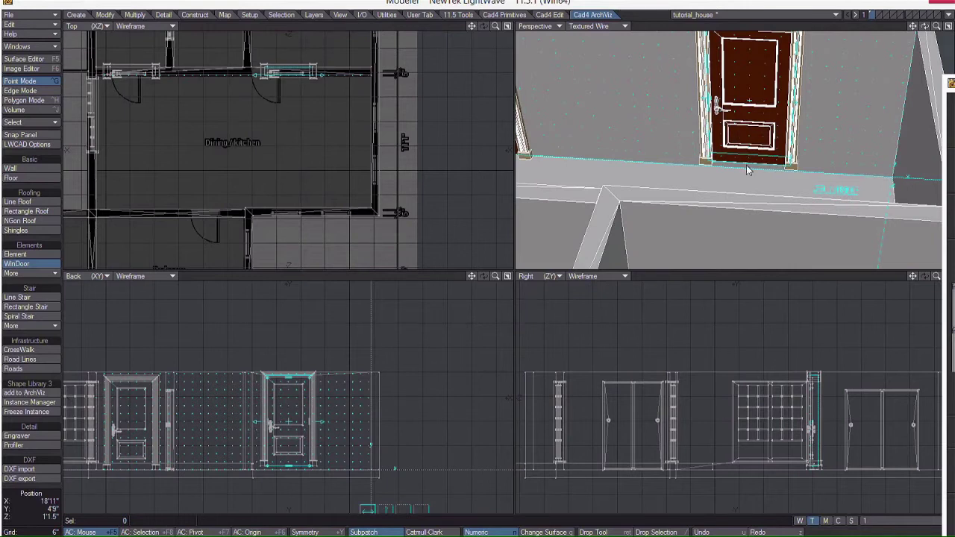
pyautogui.moveTo(748, 170); pyautogui.dragTo(749, 170)
pyautogui.moveTo(913, 27); pyautogui.dragTo(917, 33)
pyautogui.moveTo(752, 51); pyautogui.dragTo(749, 59)
pyautogui.moveTo(937, 27); pyautogui.dragTo(909, 27)
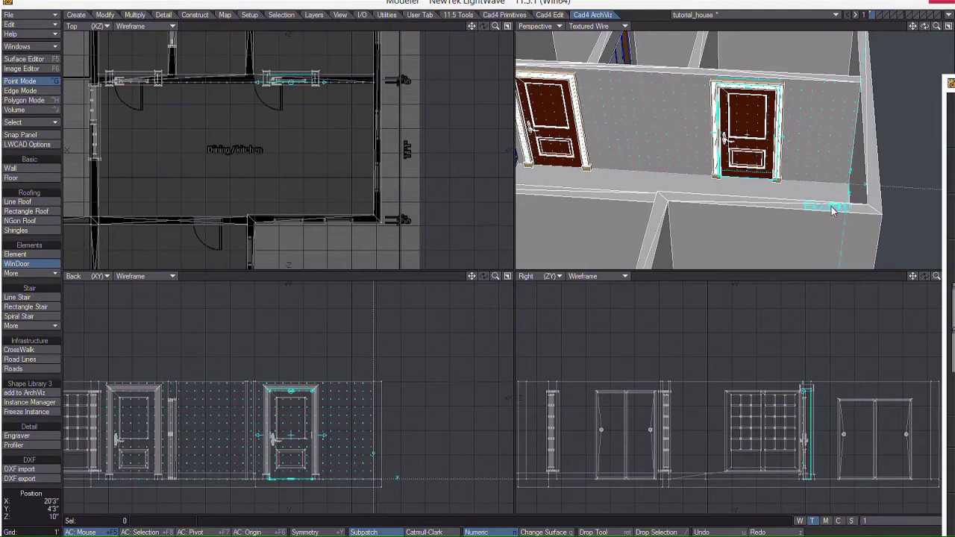
pyautogui.moveTo(938, 28); pyautogui.dragTo(939, 30)
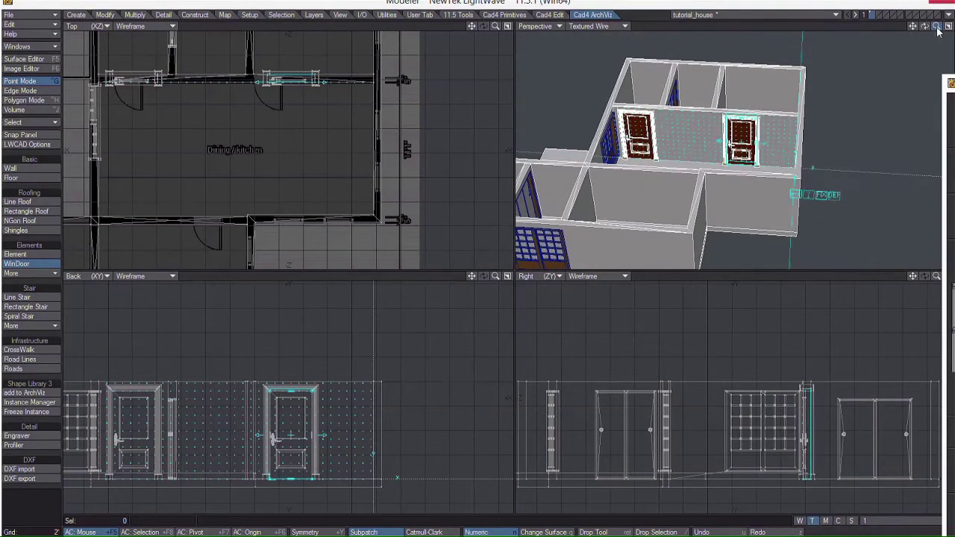
pyautogui.click(709, 124)
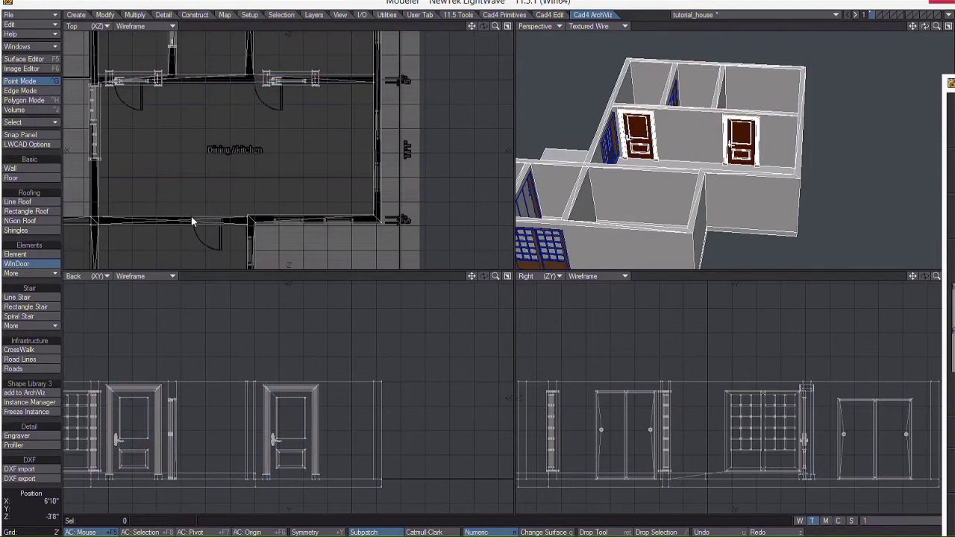
# Place a framed wooden door on the wall between the bedroom and the dining/kitchen.
pyautogui.moveTo(472, 26); pyautogui.dragTo(476, 27)
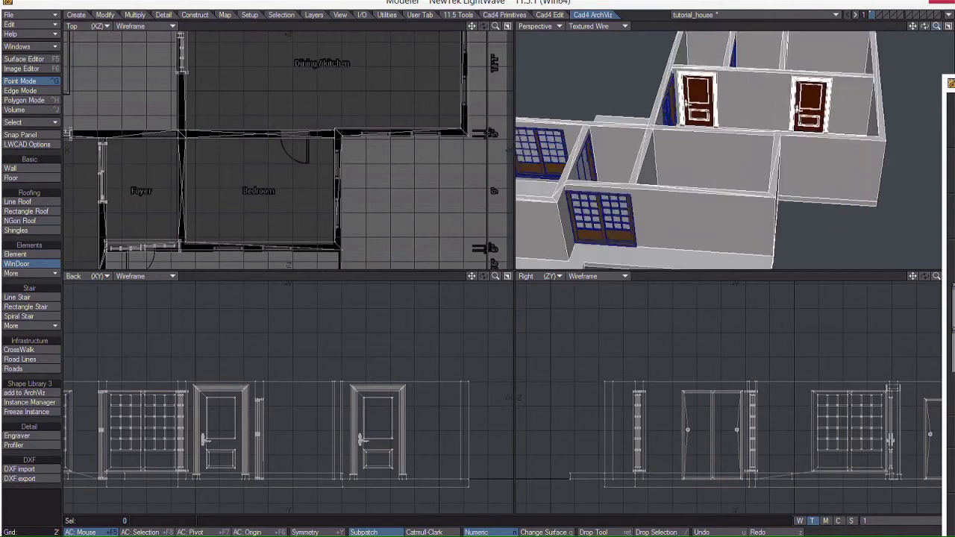
pyautogui.moveTo(937, 26); pyautogui.dragTo(926, 56)
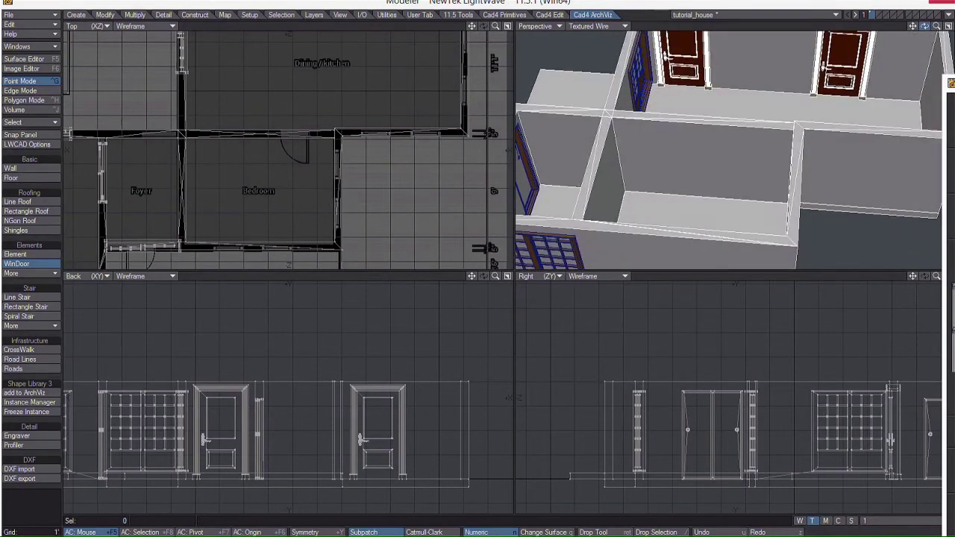
pyautogui.moveTo(735, 158); pyautogui.dragTo(740, 173)
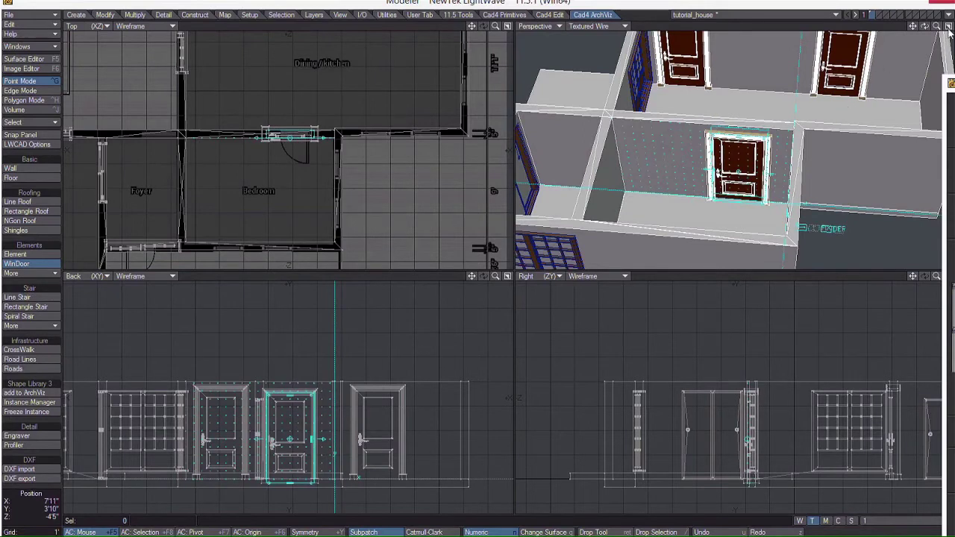
# Shift the bedroom door along the wall towards its opening on the floor plan, and finish the door.
pyautogui.moveTo(937, 27)
pyautogui.mouseDown()
pyautogui.moveTo(925, 34)
pyautogui.moveTo(924, 26)
pyautogui.mouseUp()
pyautogui.moveTo(860, 74); pyautogui.dragTo(862, 79)
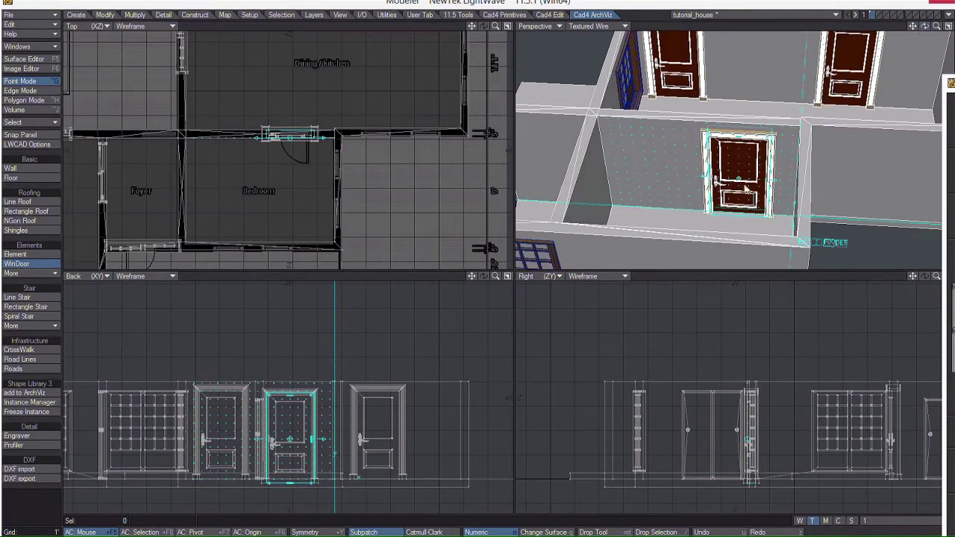
pyautogui.moveTo(742, 179); pyautogui.dragTo(750, 181)
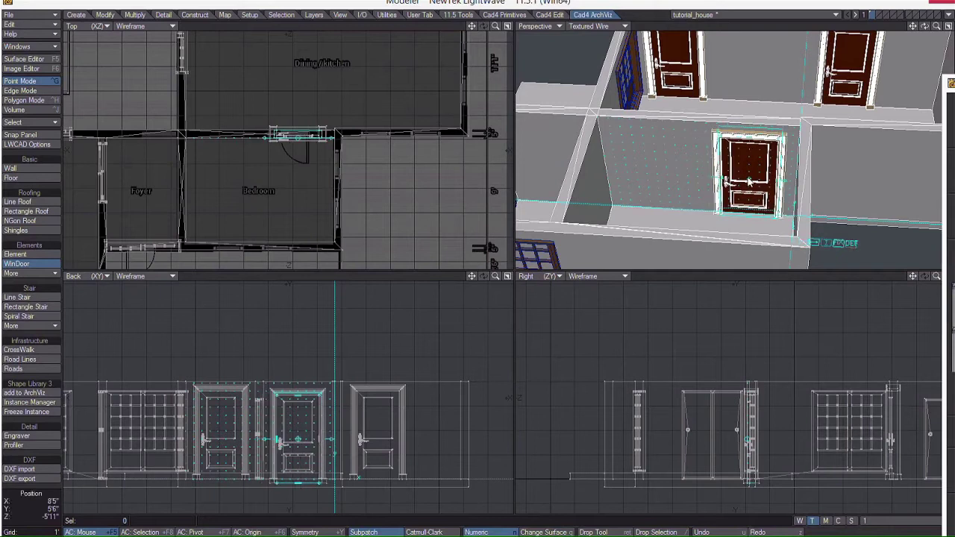
pyautogui.moveTo(937, 27); pyautogui.dragTo(906, 26)
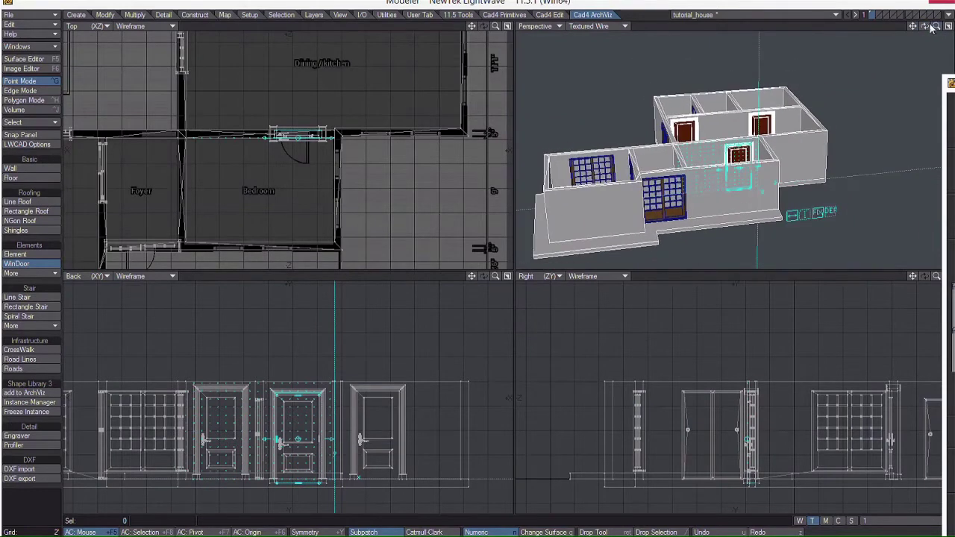
pyautogui.moveTo(498, 26); pyautogui.dragTo(498, 47)
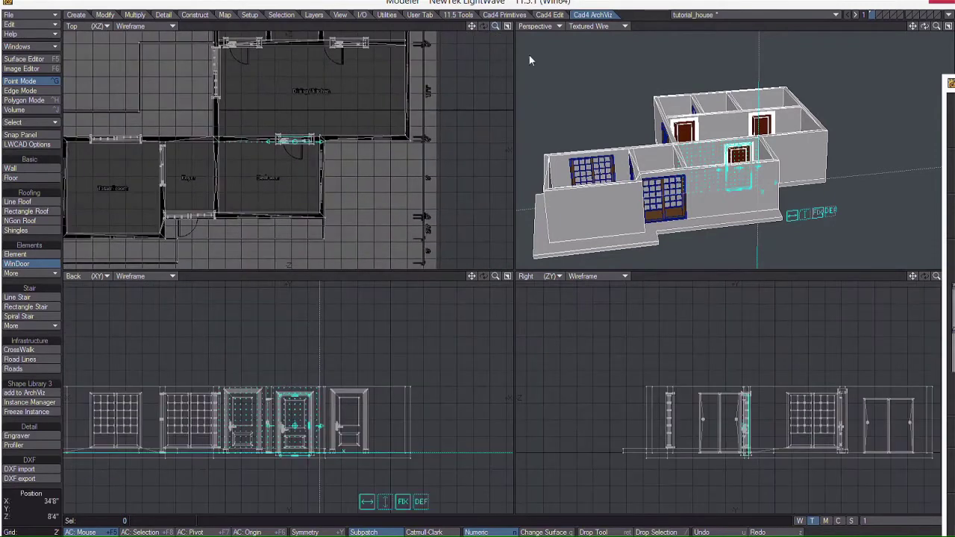
pyautogui.click(800, 154)
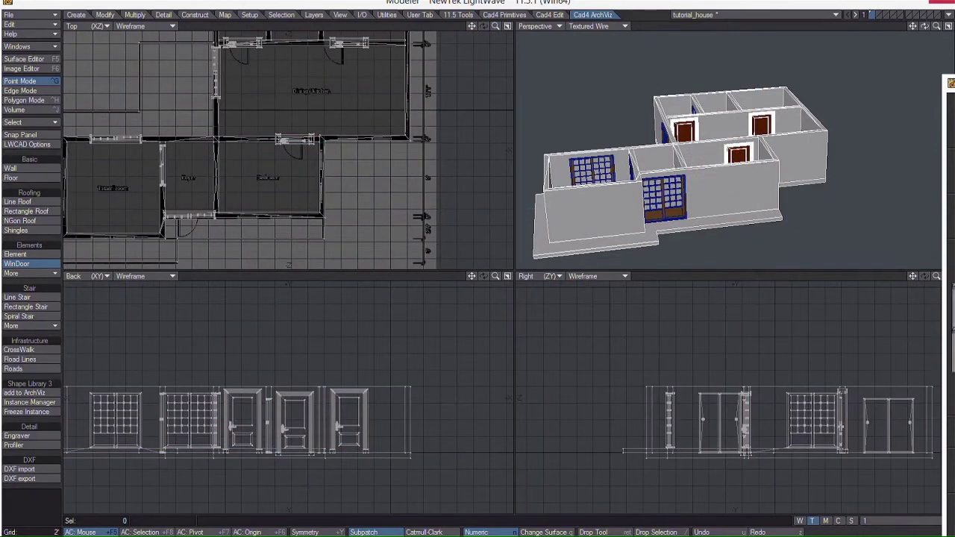
# Set layer 2 of WinDoor to the window library type with the Shoji_Window shape from the Japanese_Windows library.
pyautogui.moveTo(954, 86); pyautogui.dragTo(843, 35)
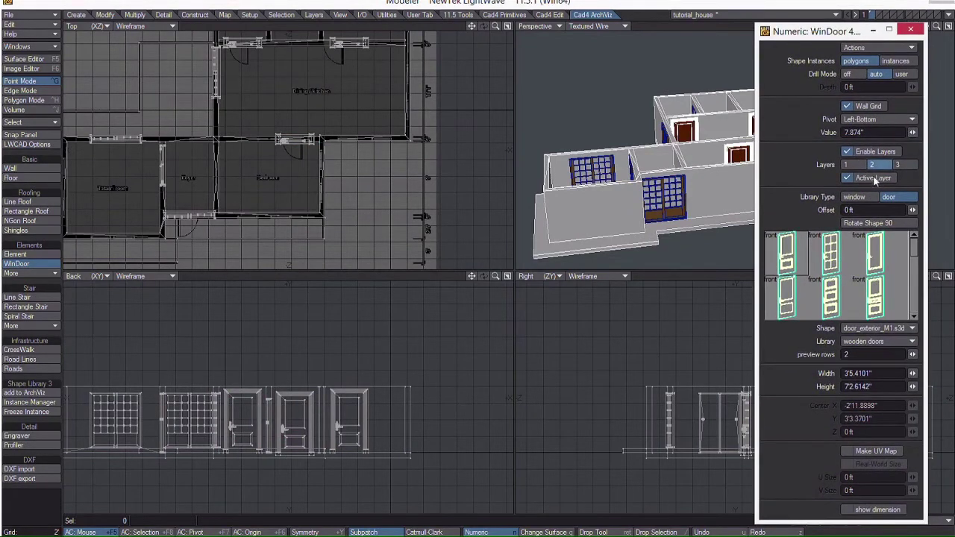
pyautogui.click(857, 199)
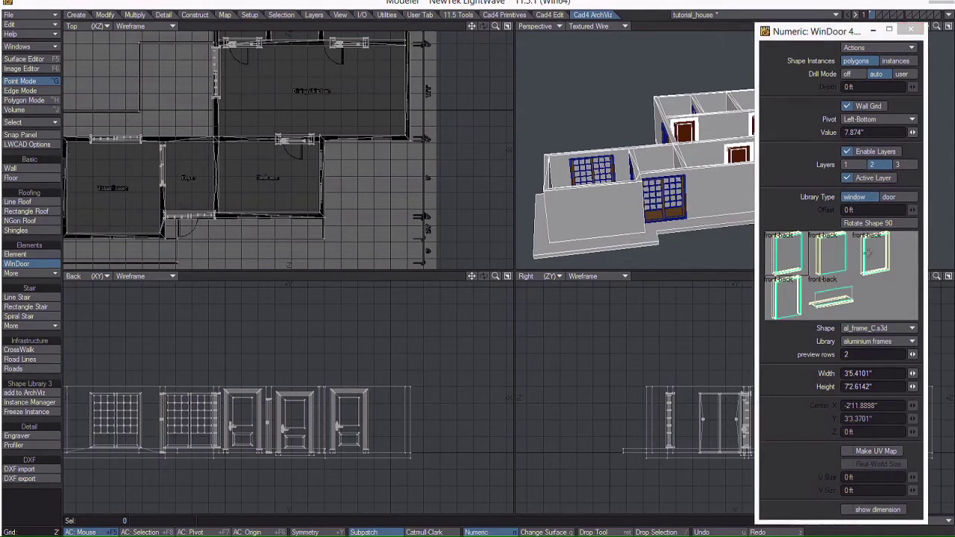
pyautogui.click(875, 342)
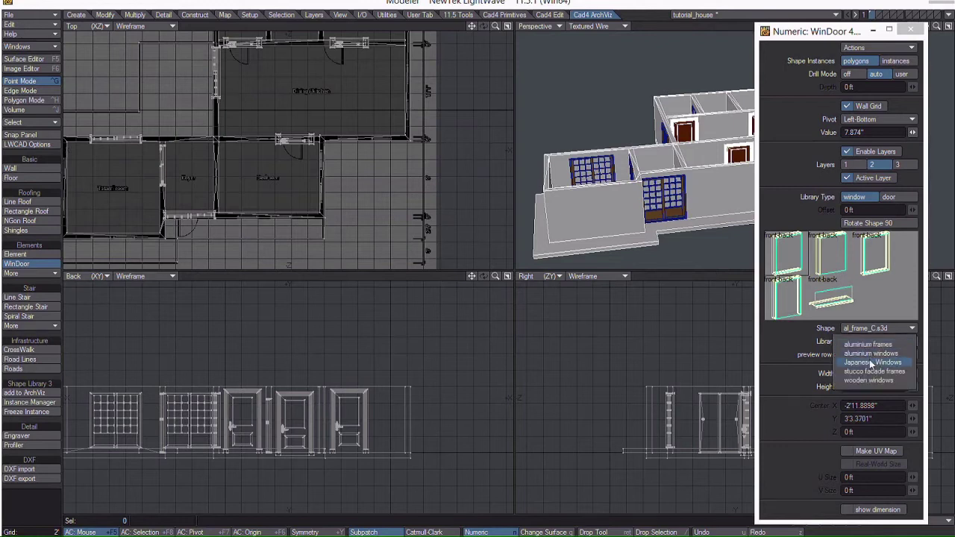
pyautogui.click(872, 362)
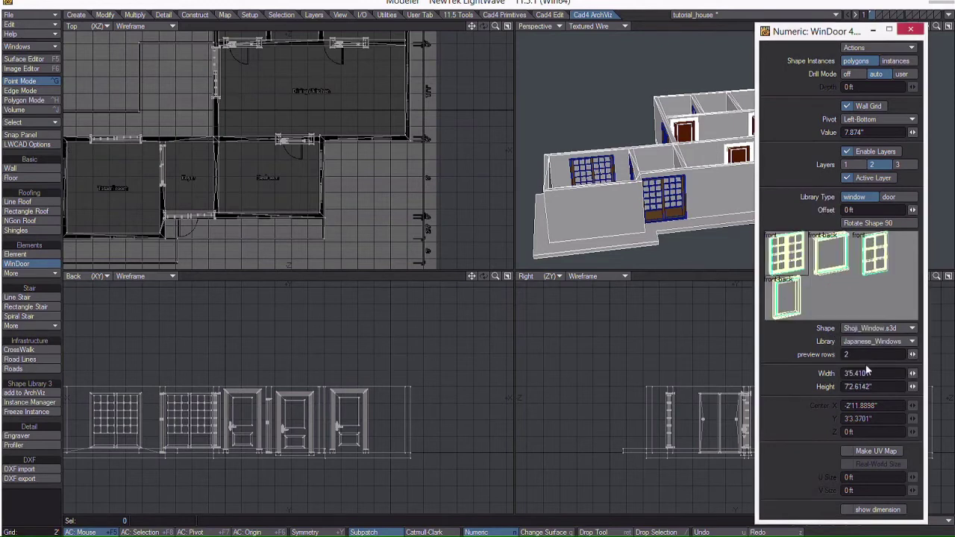
# Set layer 1 to the Shoji window frame shape from the Japanese_Windows window library, and switch back to layer 2.
pyautogui.click(858, 164)
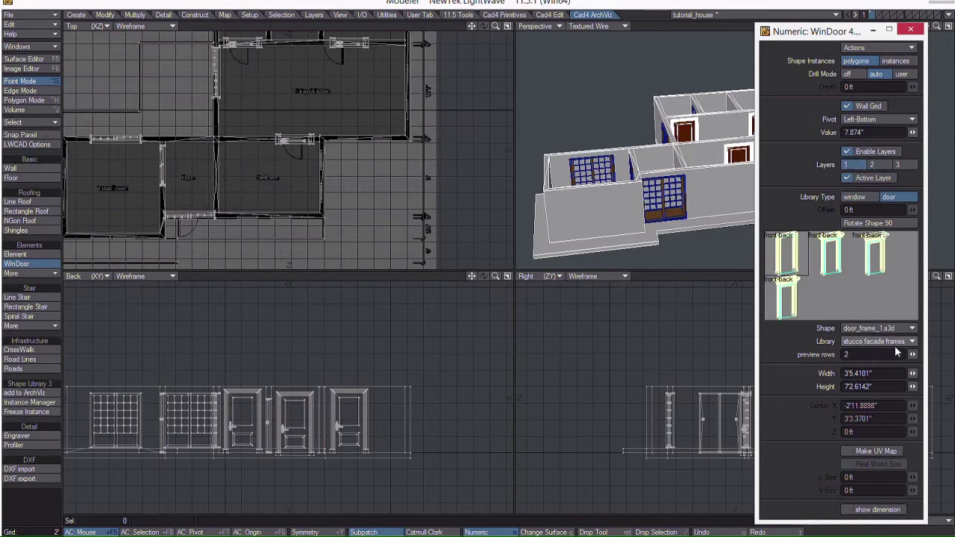
pyautogui.click(895, 345)
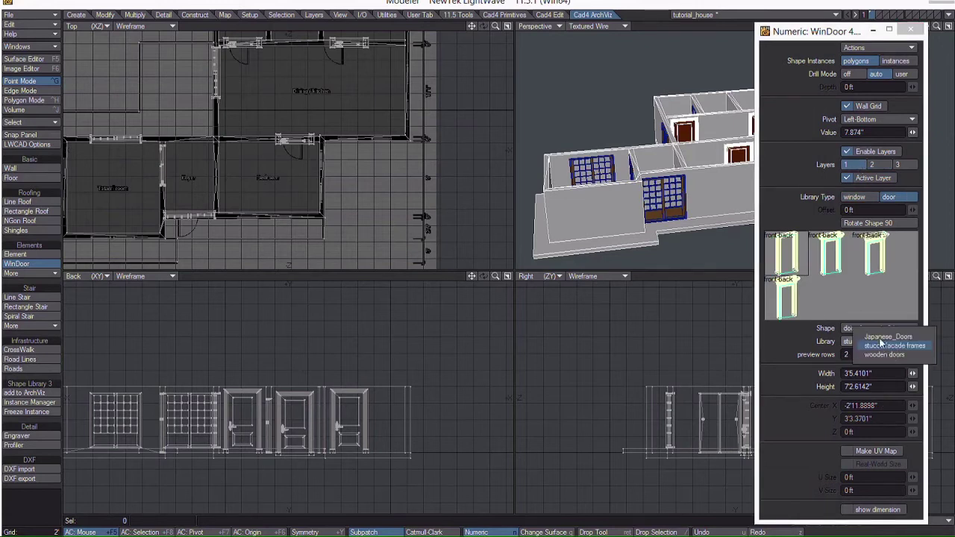
pyautogui.click(867, 197)
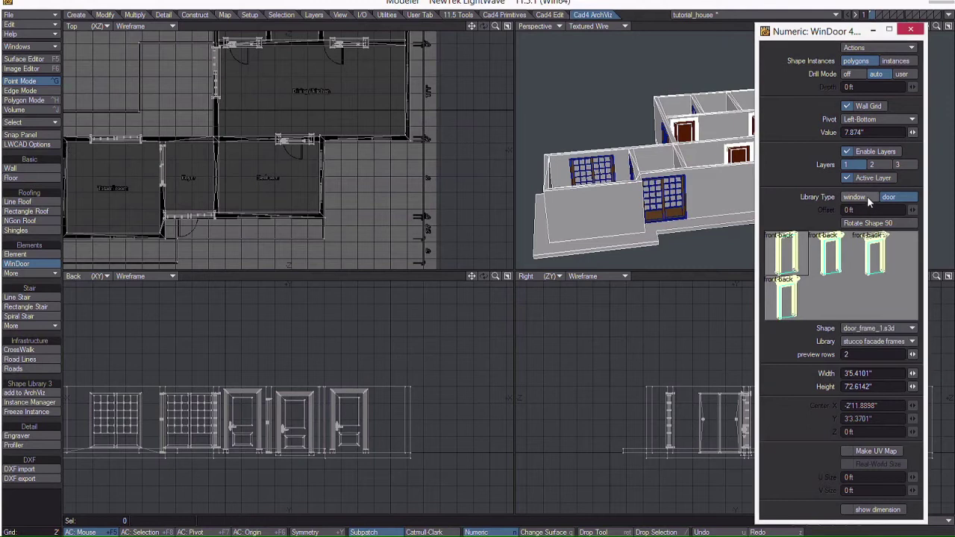
pyautogui.click(882, 342)
pyautogui.click(884, 325)
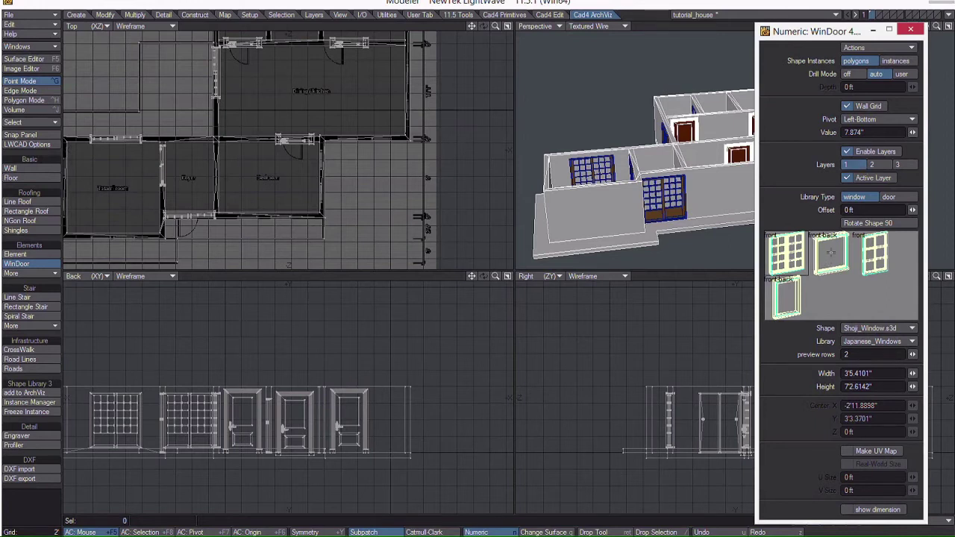
pyautogui.click(830, 252)
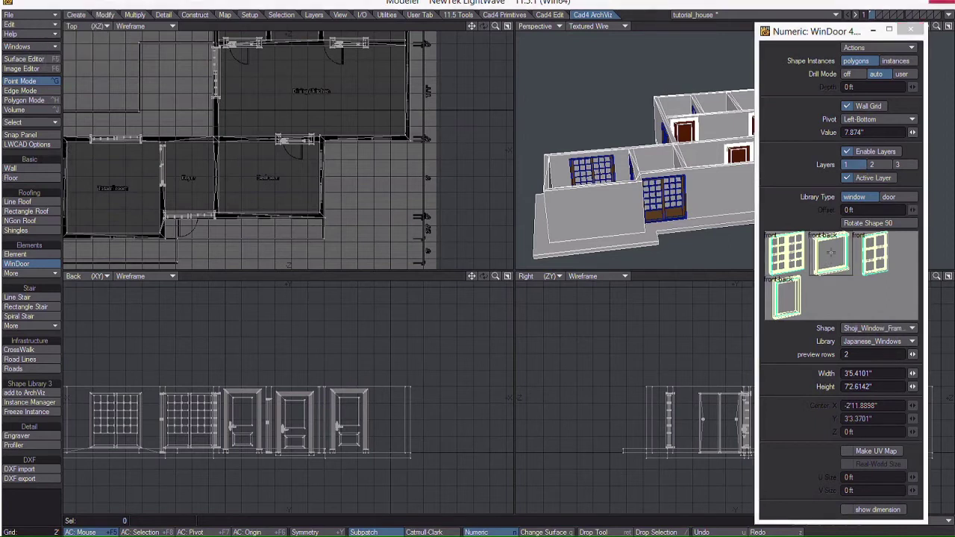
pyautogui.click(878, 162)
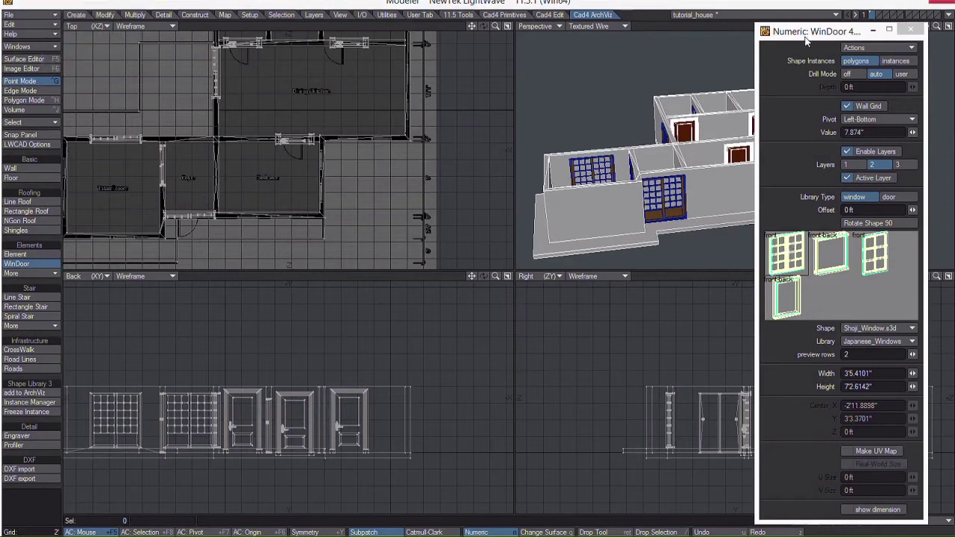
pyautogui.moveTo(806, 41); pyautogui.dragTo(954, 82)
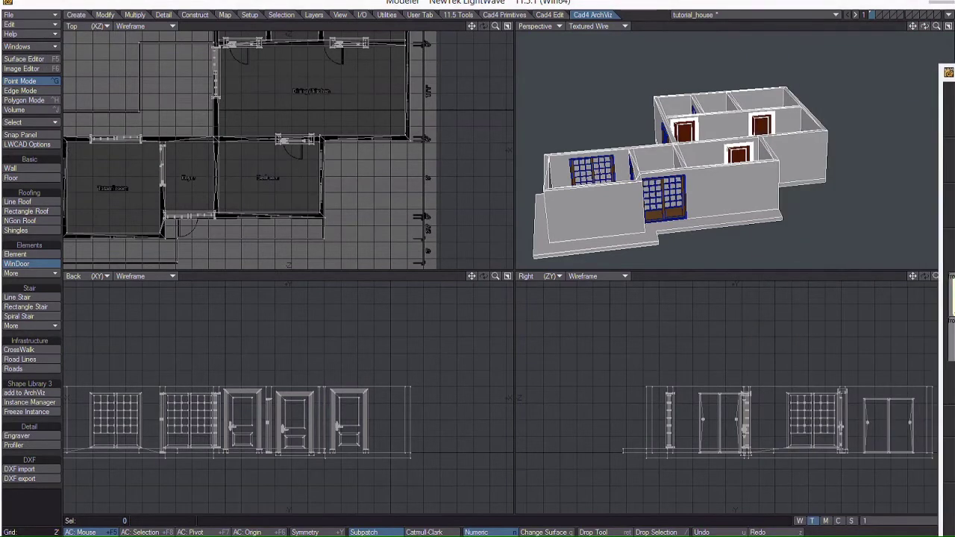
# Place a framed shoji window on the bedroom's outer wall beside the foyer entrance, and shorten it to window height above the floor.
pyautogui.moveTo(936, 26); pyautogui.dragTo(953, 26)
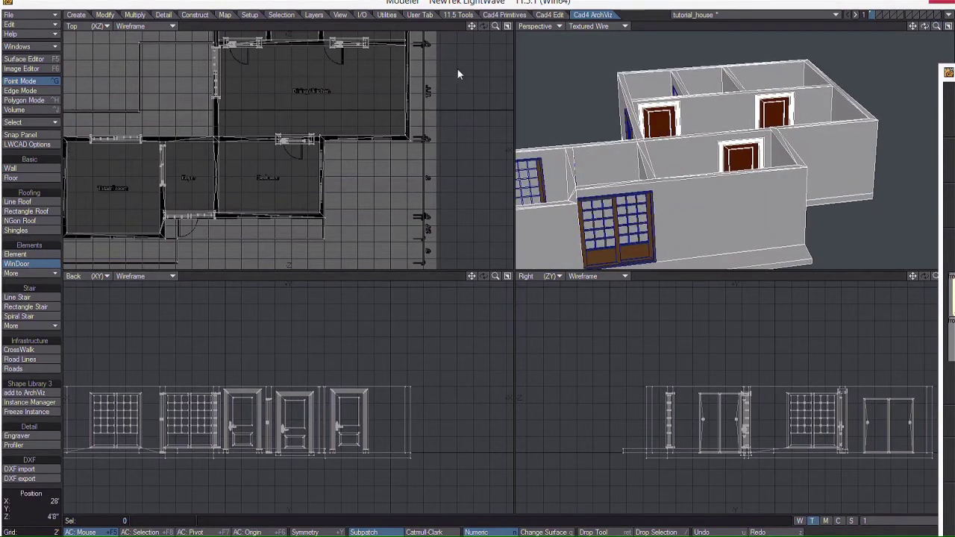
pyautogui.moveTo(496, 26); pyautogui.dragTo(478, 0)
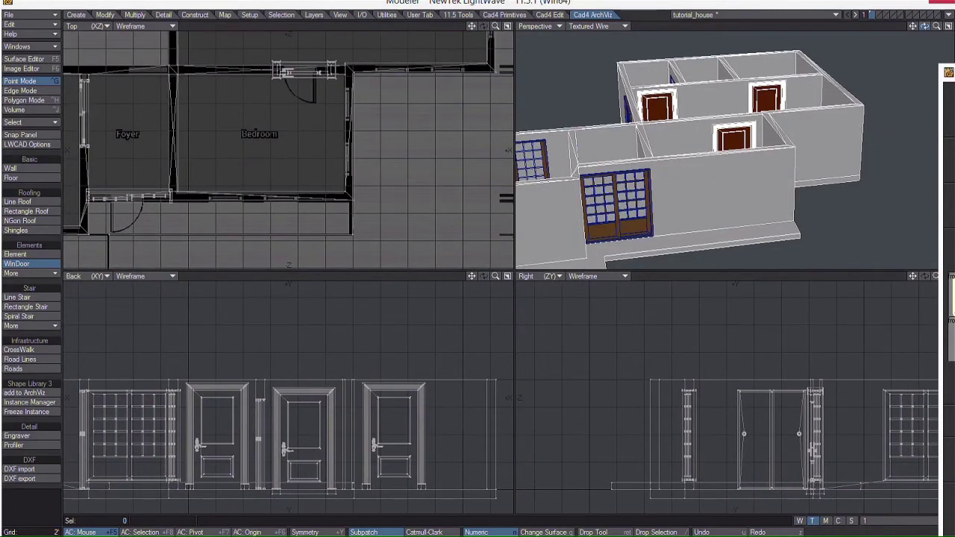
pyautogui.moveTo(924, 26)
pyautogui.mouseDown()
pyautogui.moveTo(905, 20)
pyautogui.moveTo(926, 29)
pyautogui.mouseUp()
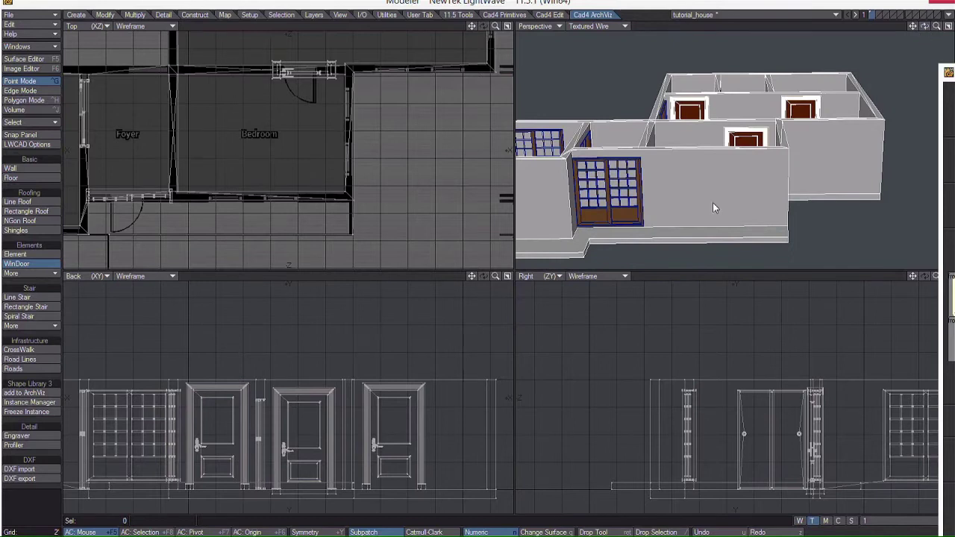
pyautogui.click(672, 178)
pyautogui.moveTo(677, 190); pyautogui.dragTo(685, 184)
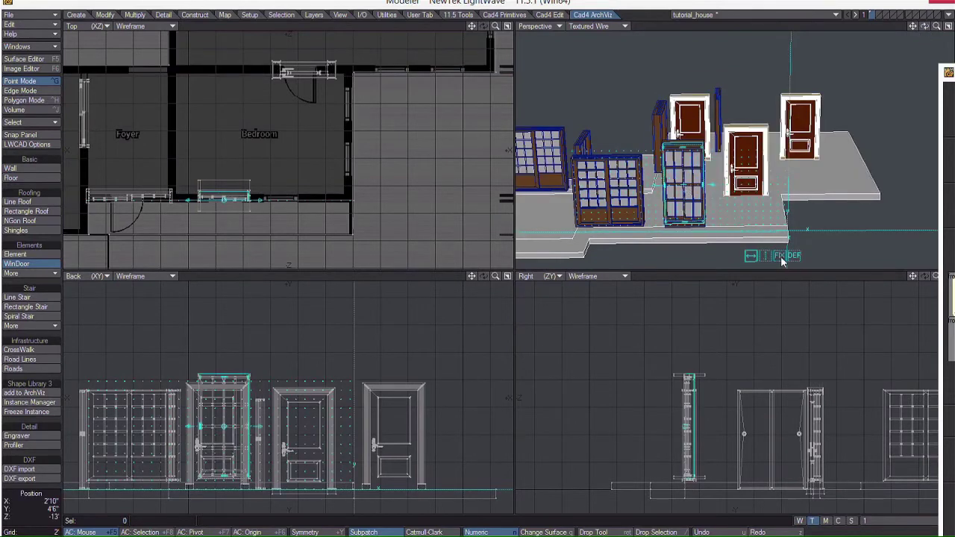
pyautogui.moveTo(685, 150); pyautogui.dragTo(685, 191)
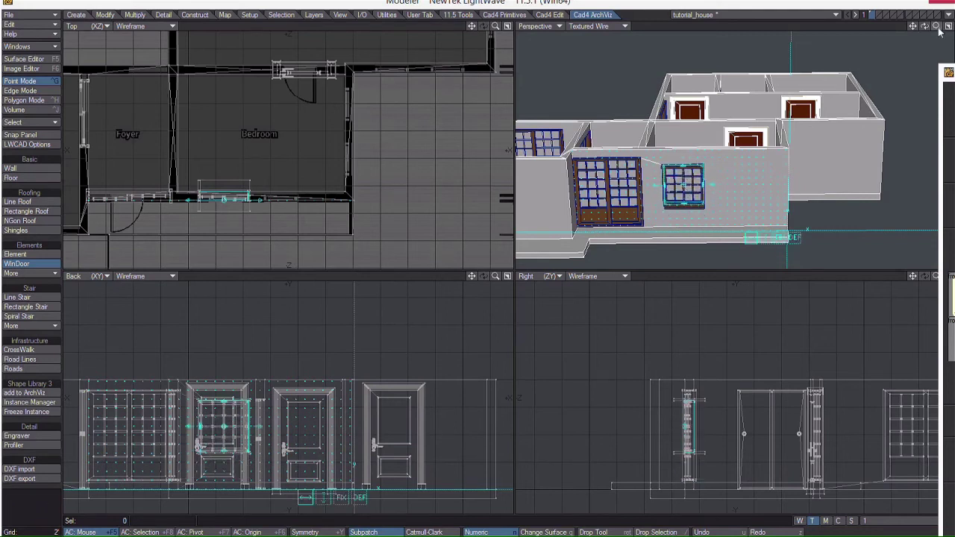
# Add a second framed shoji window to the bedroom's outer wall, at the next window opening beside the first one.
pyautogui.moveTo(938, 27); pyautogui.dragTo(916, 1)
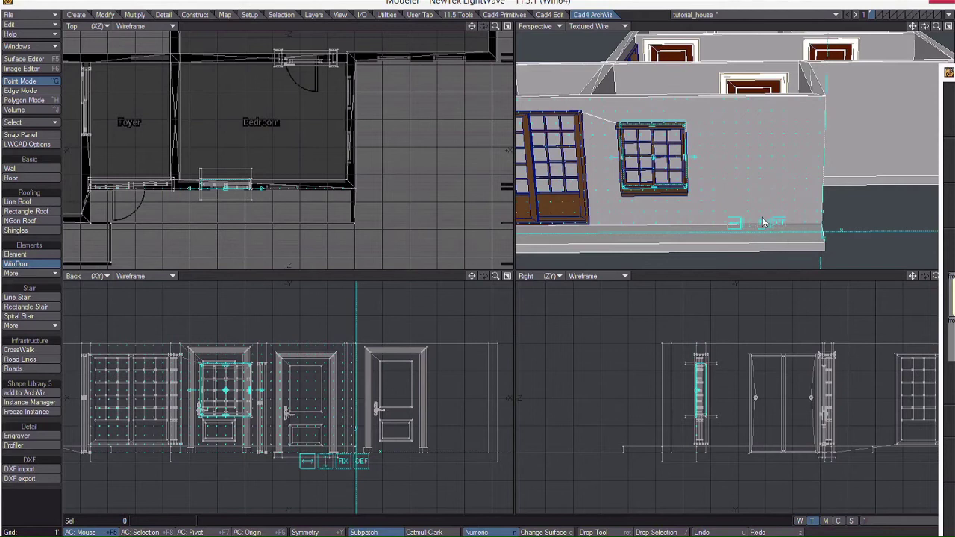
pyautogui.rightClick(730, 145)
pyautogui.moveTo(737, 159)
pyautogui.mouseDown()
pyautogui.moveTo(731, 149)
pyautogui.moveTo(730, 167)
pyautogui.moveTo(731, 156)
pyautogui.mouseUp()
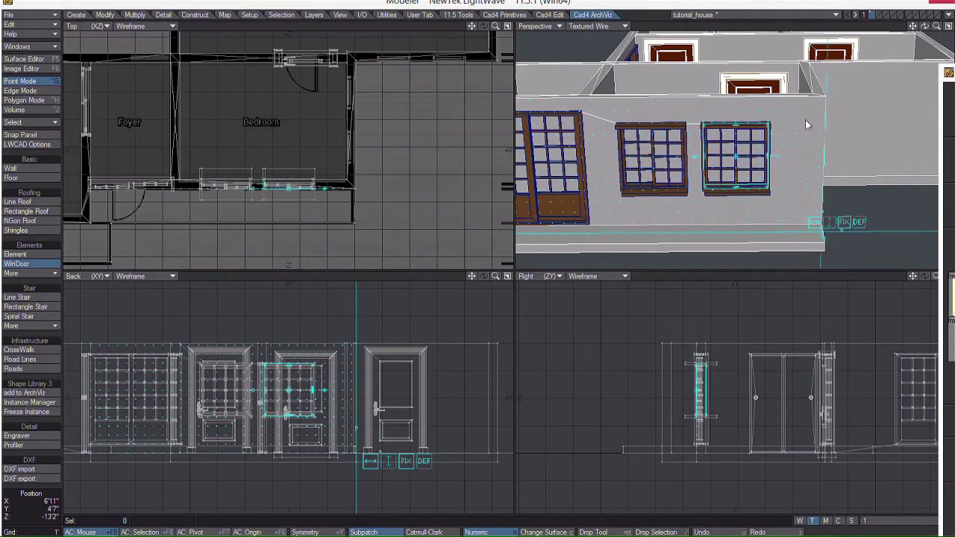
# Place a framed shoji window on the dining/kitchen's short front wall, at the window opening beside the bedroom corner.
pyautogui.rightClick(720, 149)
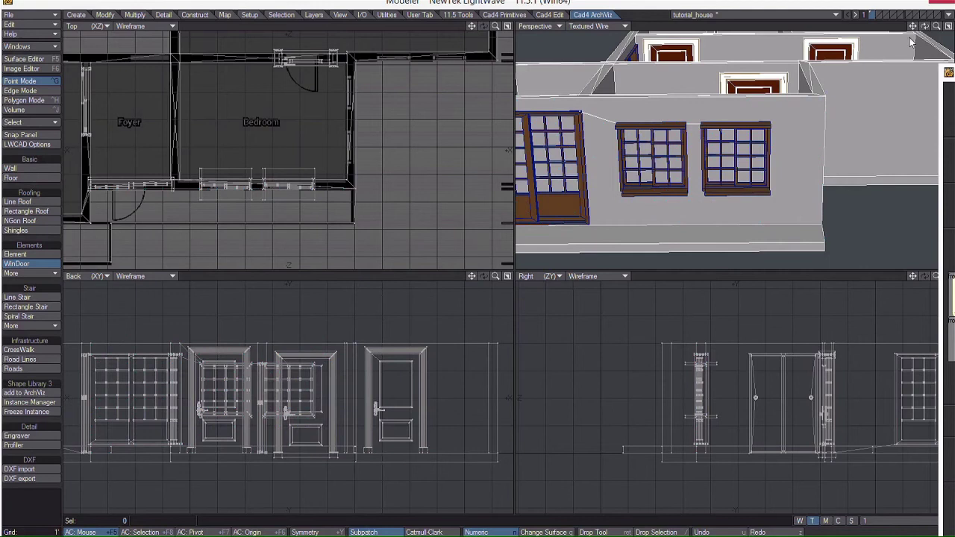
pyautogui.moveTo(913, 27); pyautogui.dragTo(913, 27)
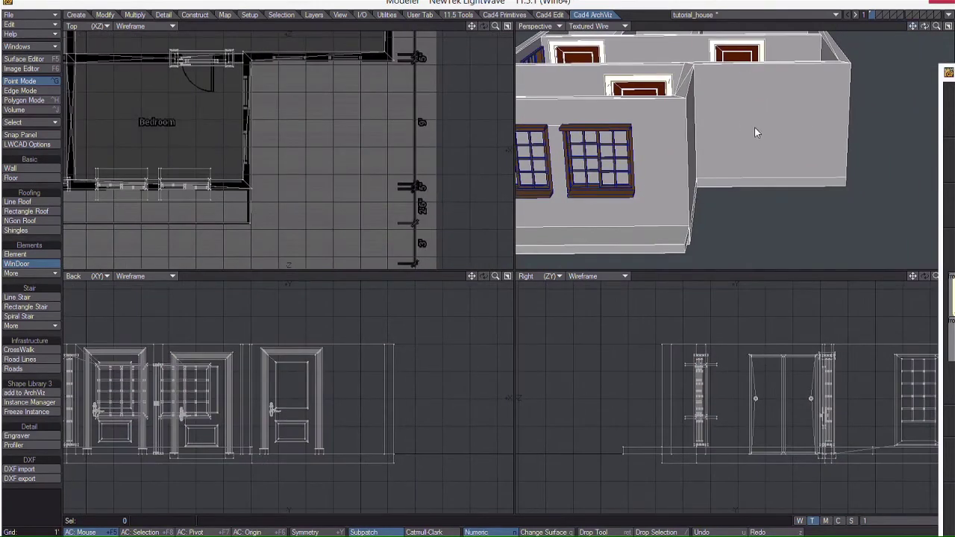
pyautogui.moveTo(755, 132); pyautogui.dragTo(765, 128)
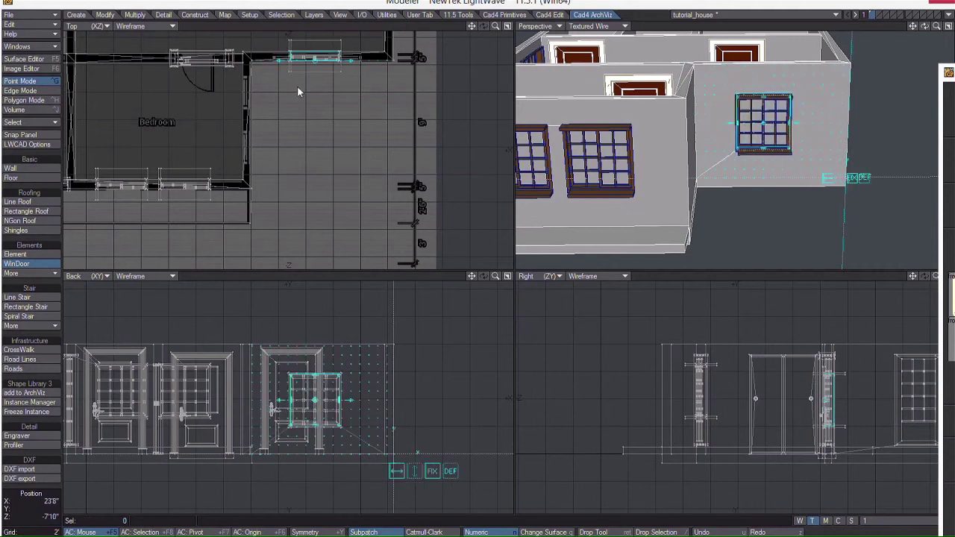
pyautogui.moveTo(471, 26); pyautogui.dragTo(431, 193)
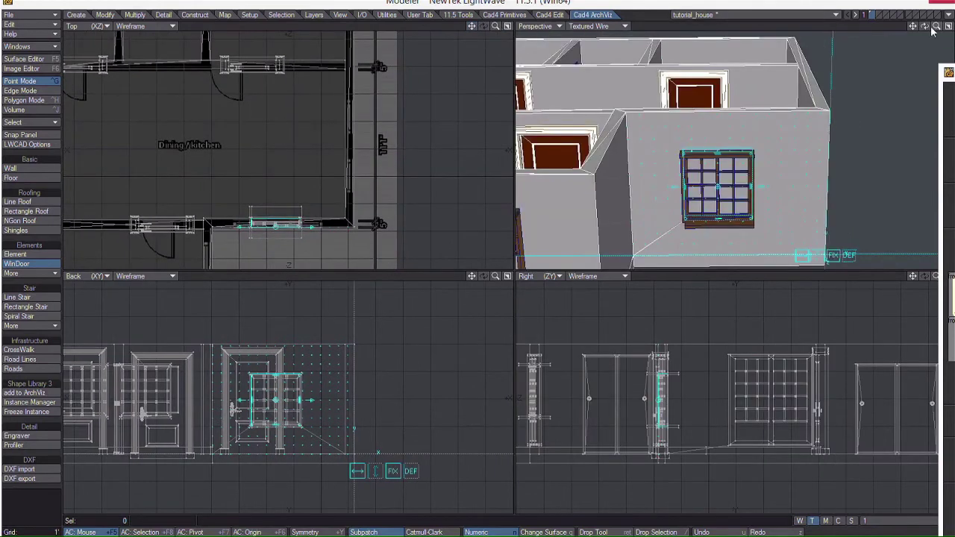
pyautogui.moveTo(925, 26); pyautogui.dragTo(873, 34)
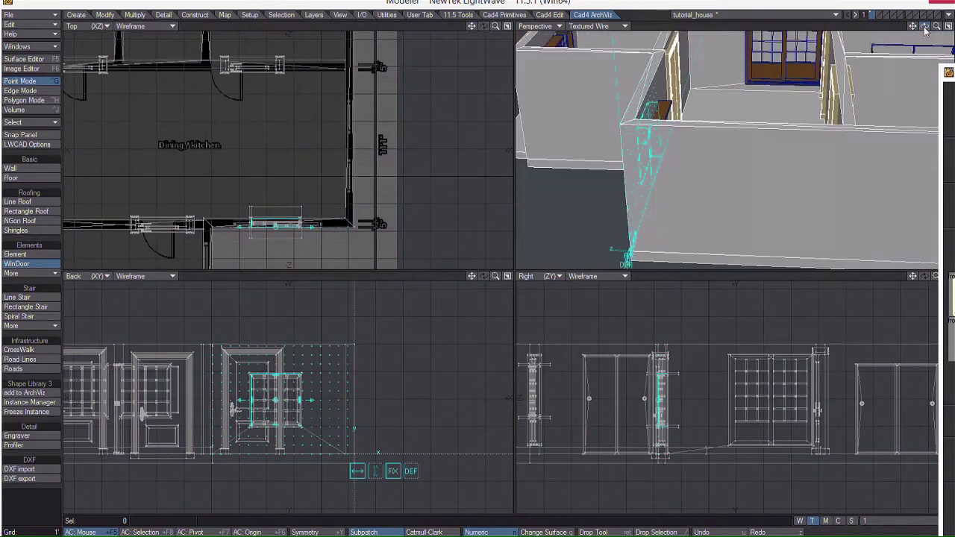
pyautogui.rightClick(697, 190)
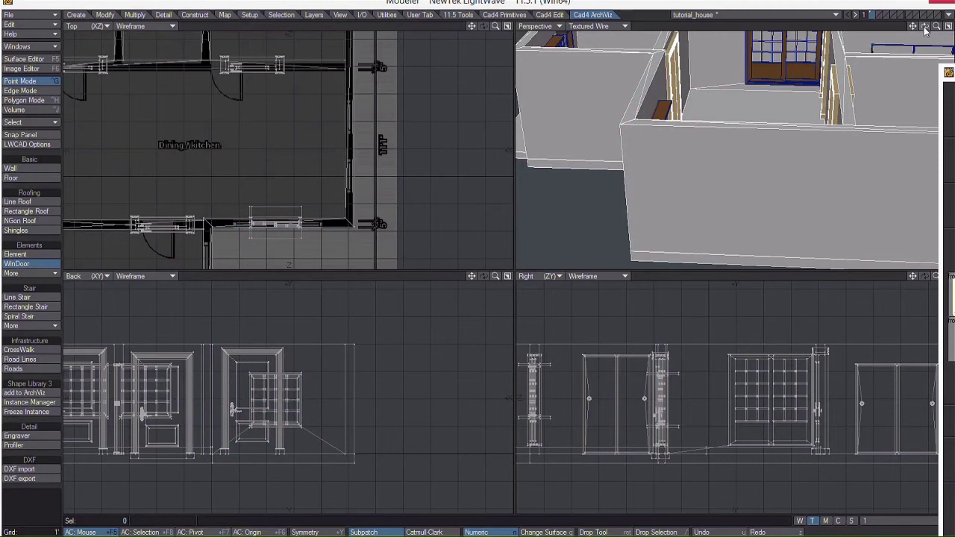
# Place a framed shoji window on the dining/kitchen's long side wall and slide it to the window position nearest the front corner.
pyautogui.moveTo(925, 26); pyautogui.dragTo(865, 34)
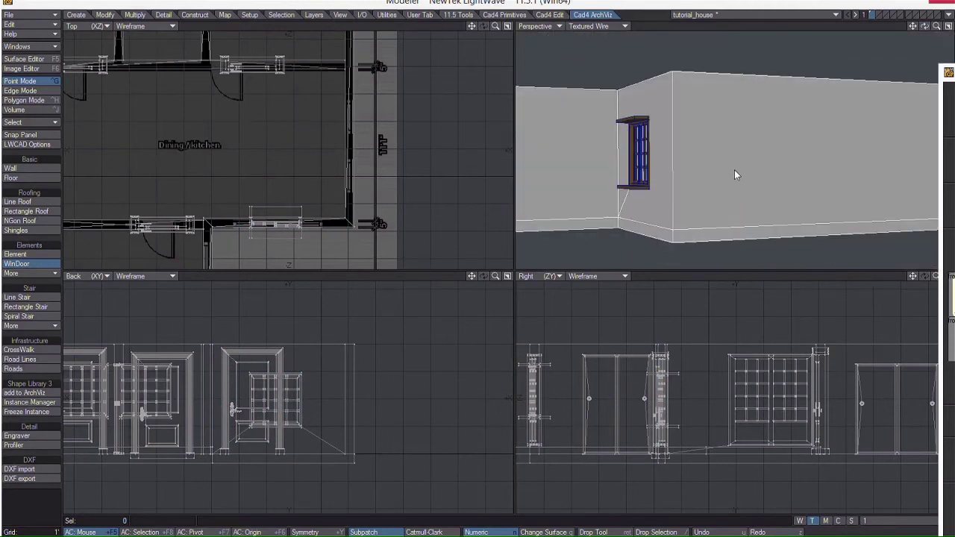
pyautogui.click(759, 158)
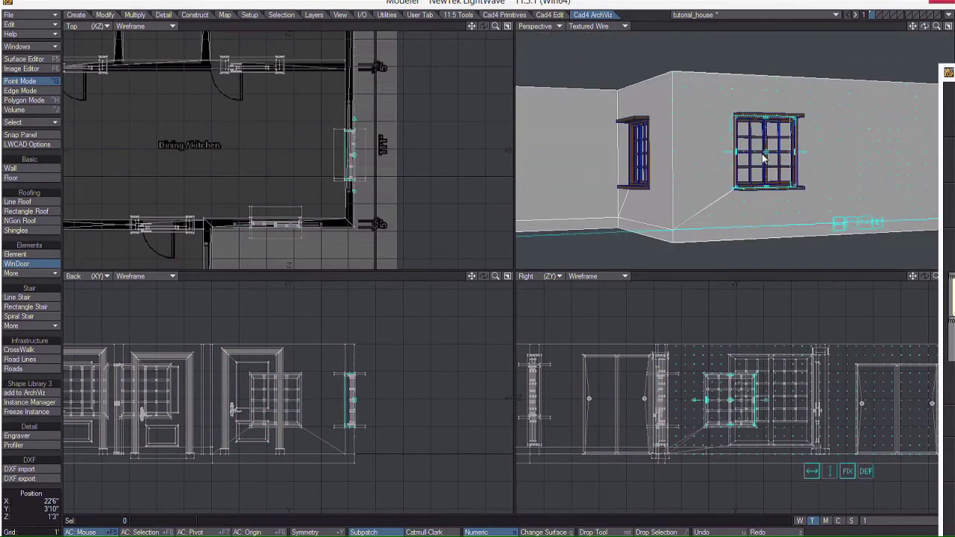
pyautogui.moveTo(762, 154); pyautogui.dragTo(752, 154)
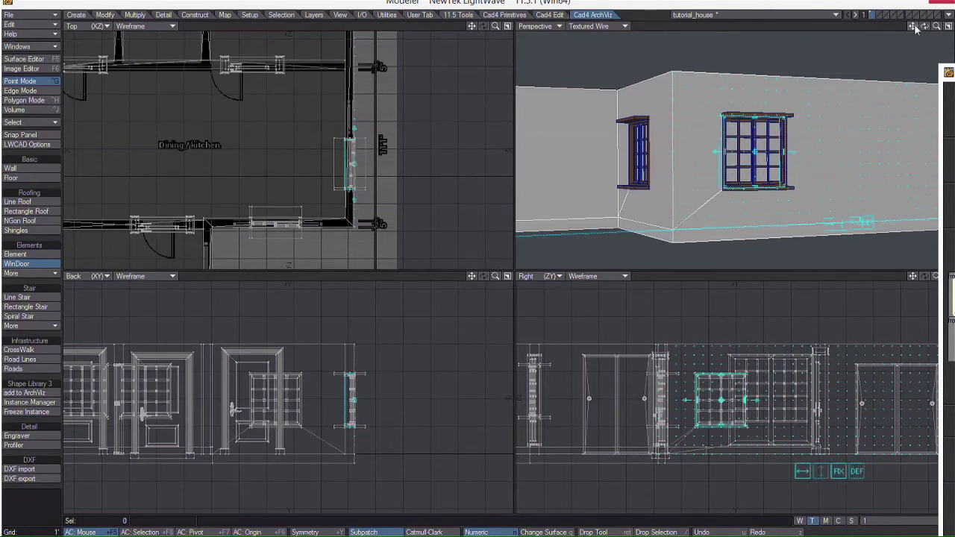
pyautogui.moveTo(925, 28); pyautogui.dragTo(910, 61)
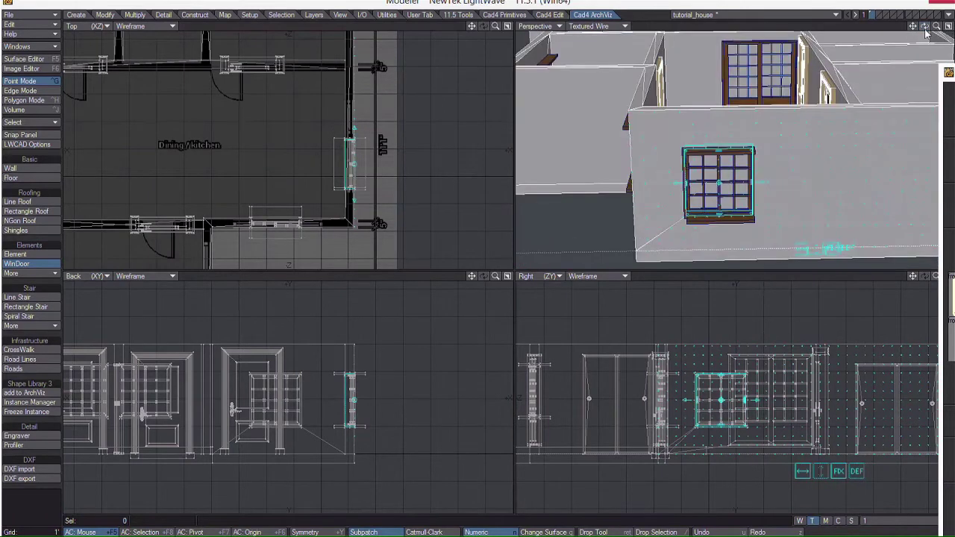
pyautogui.moveTo(715, 190); pyautogui.dragTo(705, 183)
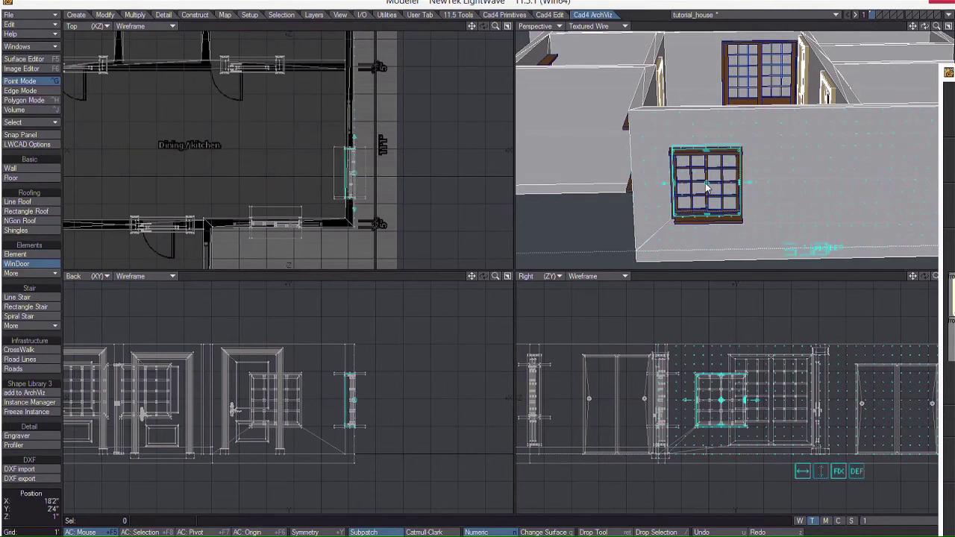
pyautogui.rightClick(781, 153)
# Add a second framed shoji window directly beside the first one on the dining/kitchen's long side wall.
pyautogui.moveTo(791, 180); pyautogui.dragTo(779, 182)
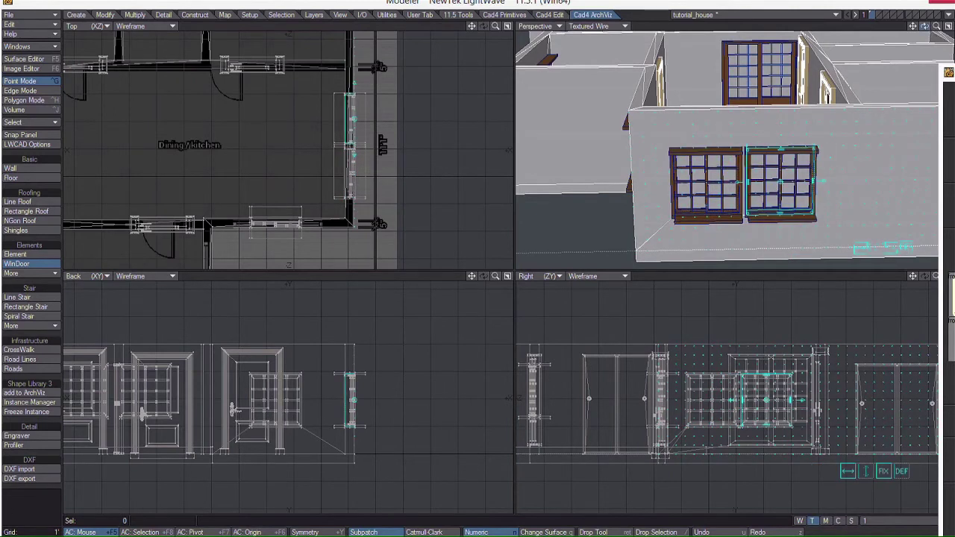
pyautogui.moveTo(925, 26); pyautogui.dragTo(904, 27)
pyautogui.rightClick(856, 120)
# Place a framed shoji window on the side wall of the bedroom next to the bath, lowering it level with the dining/kitchen windows.
pyautogui.moveTo(913, 26); pyautogui.dragTo(814, 36)
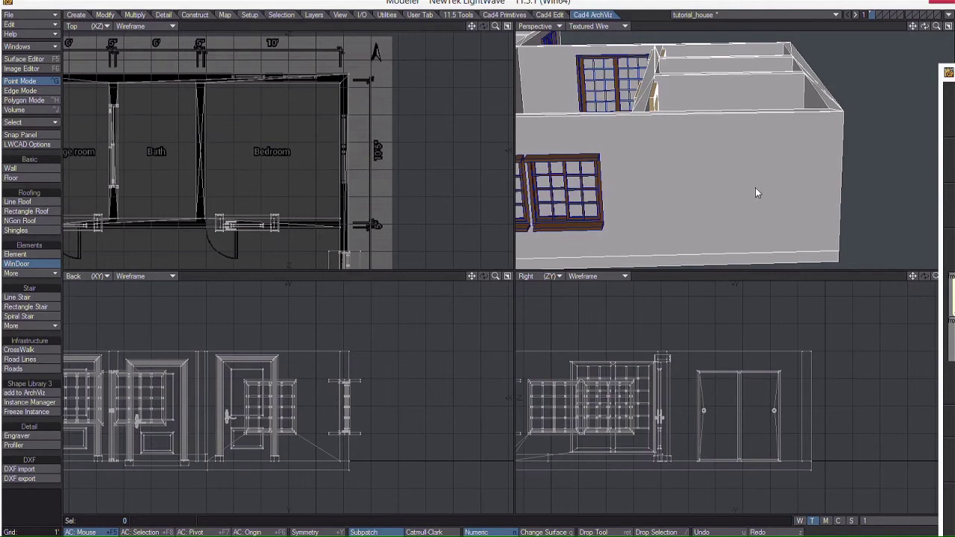
pyautogui.moveTo(756, 193); pyautogui.dragTo(740, 187)
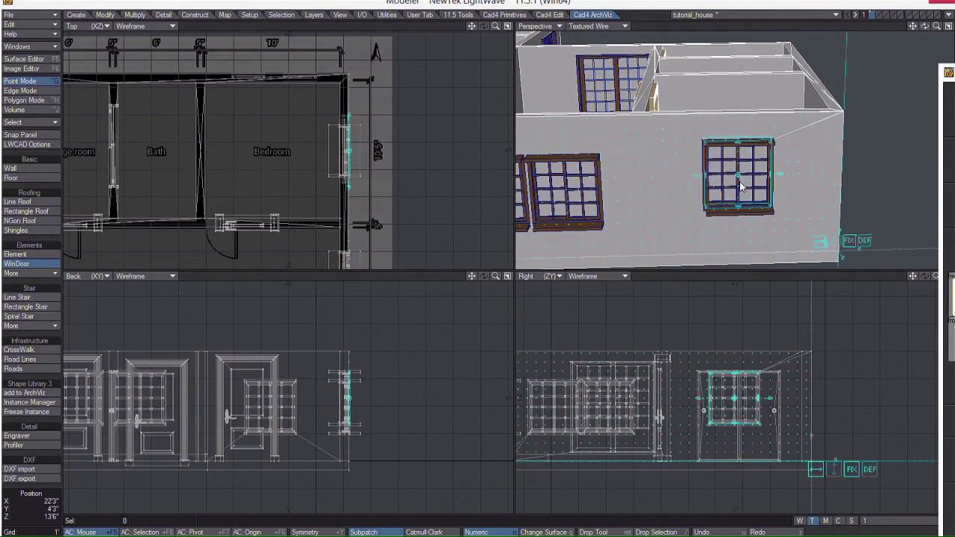
pyautogui.rightClick(804, 154)
# Place a framed shoji window on the rear outer wall of the bedroom next to the bath, at the plan's window opening.
pyautogui.moveTo(925, 27); pyautogui.dragTo(819, 29)
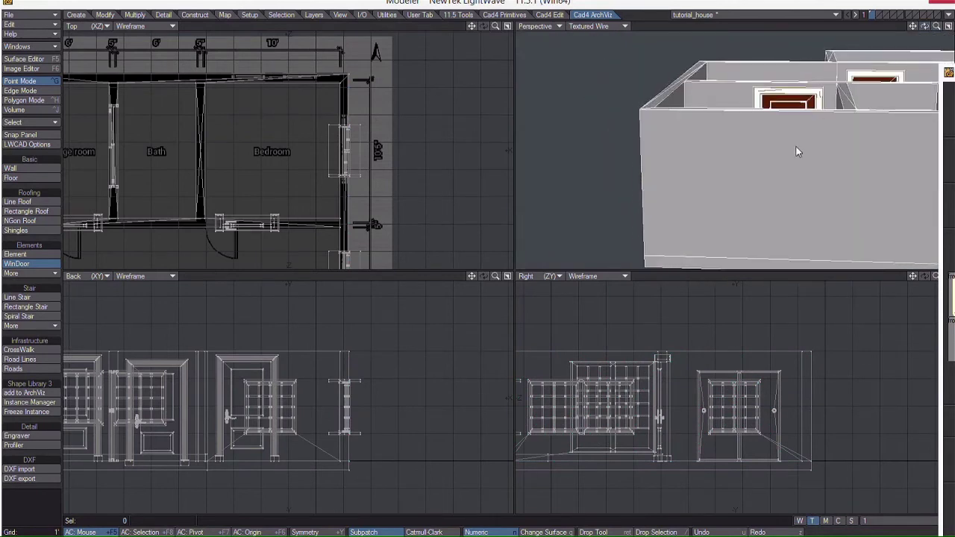
pyautogui.moveTo(745, 192); pyautogui.dragTo(739, 182)
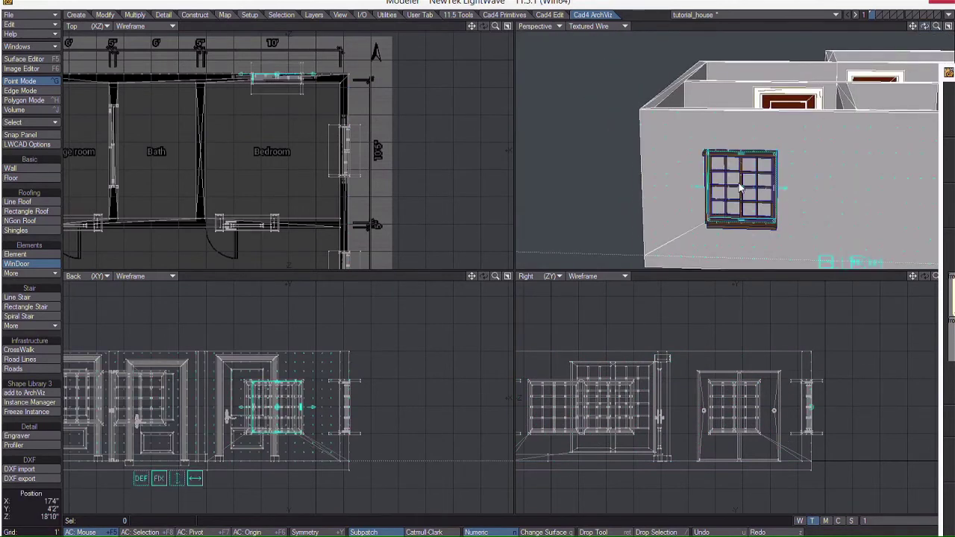
pyautogui.moveTo(925, 27); pyautogui.dragTo(738, 39)
pyautogui.rightClick(872, 141)
# Place two framed shoji windows on the tatami room's outer side wall and align them with the plan's two window openings.
pyautogui.moveTo(925, 27); pyautogui.dragTo(926, 28)
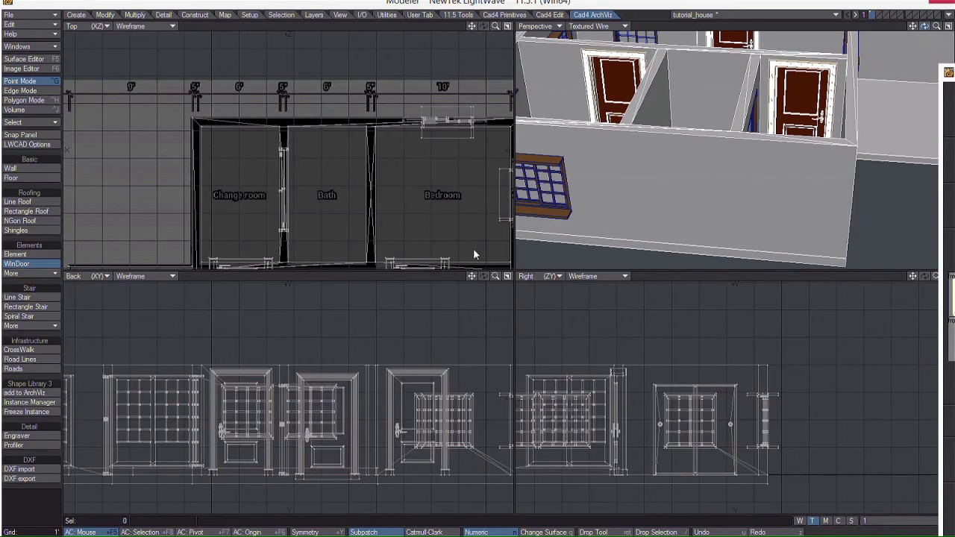
pyautogui.moveTo(925, 27)
pyautogui.mouseDown()
pyautogui.moveTo(933, 30)
pyautogui.moveTo(910, 26)
pyautogui.moveTo(921, 27)
pyautogui.mouseUp()
pyautogui.moveTo(913, 27)
pyautogui.mouseDown()
pyautogui.moveTo(905, 22)
pyautogui.moveTo(922, 27)
pyautogui.moveTo(926, 9)
pyautogui.moveTo(909, 39)
pyautogui.moveTo(926, 29)
pyautogui.mouseUp()
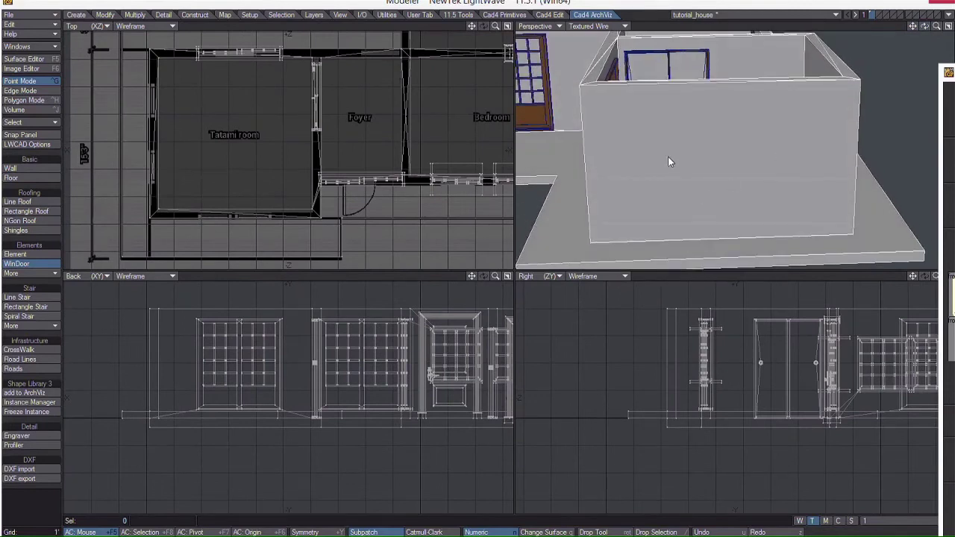
pyautogui.click(670, 166)
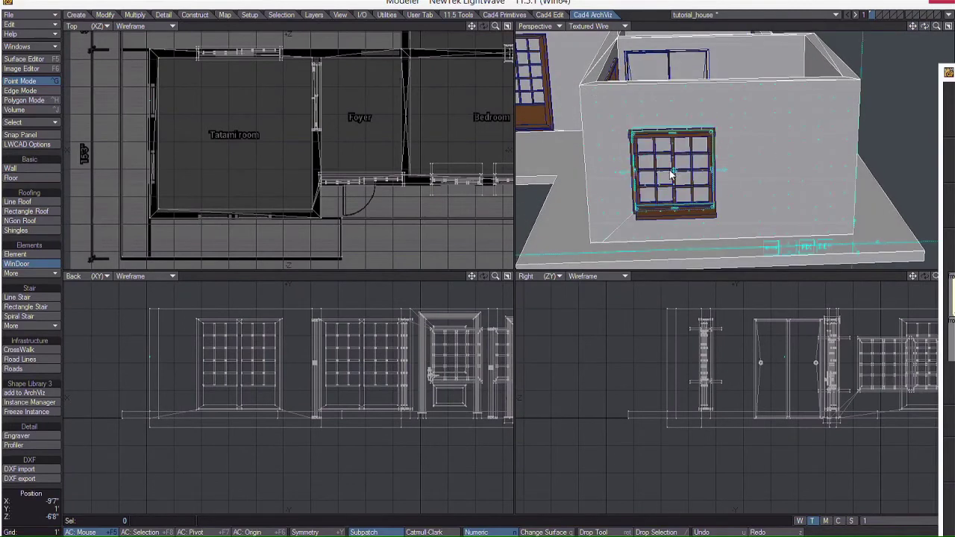
pyautogui.click(777, 155)
pyautogui.moveTo(777, 158)
pyautogui.mouseDown()
pyautogui.moveTo(795, 161)
pyautogui.moveTo(776, 171)
pyautogui.mouseUp()
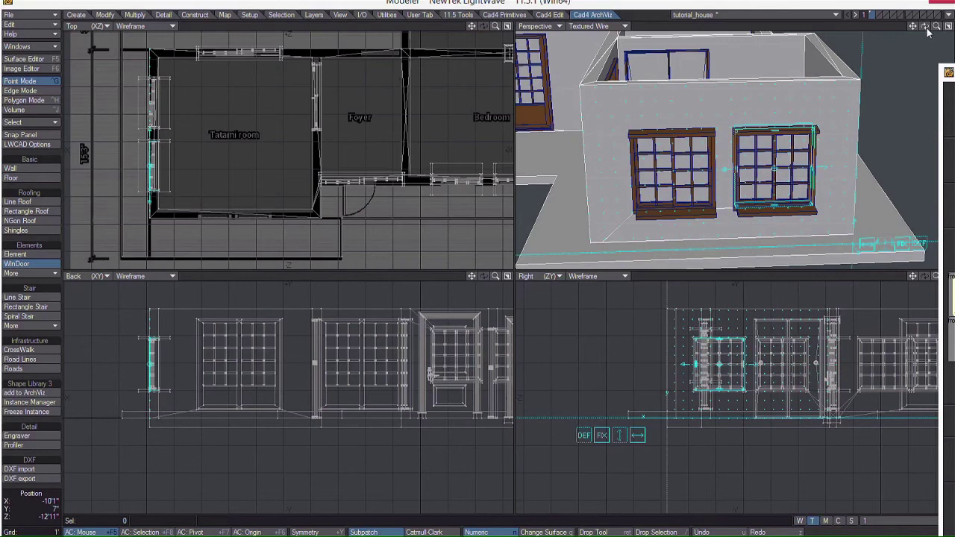
pyautogui.moveTo(927, 30); pyautogui.dragTo(725, 69)
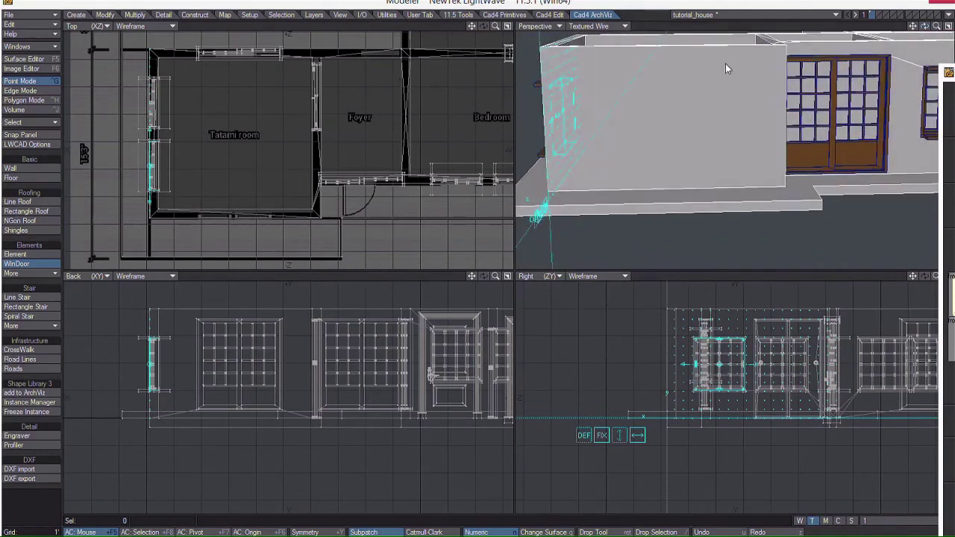
pyautogui.rightClick(682, 90)
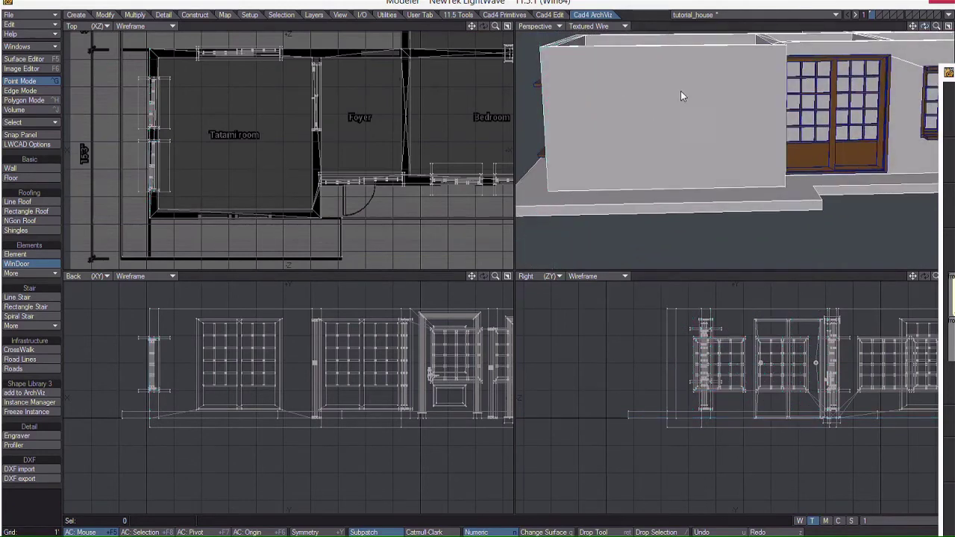
# Place a framed shoji window on the tatami room's front wall and lower it level with the side wall windows.
pyautogui.click(620, 119)
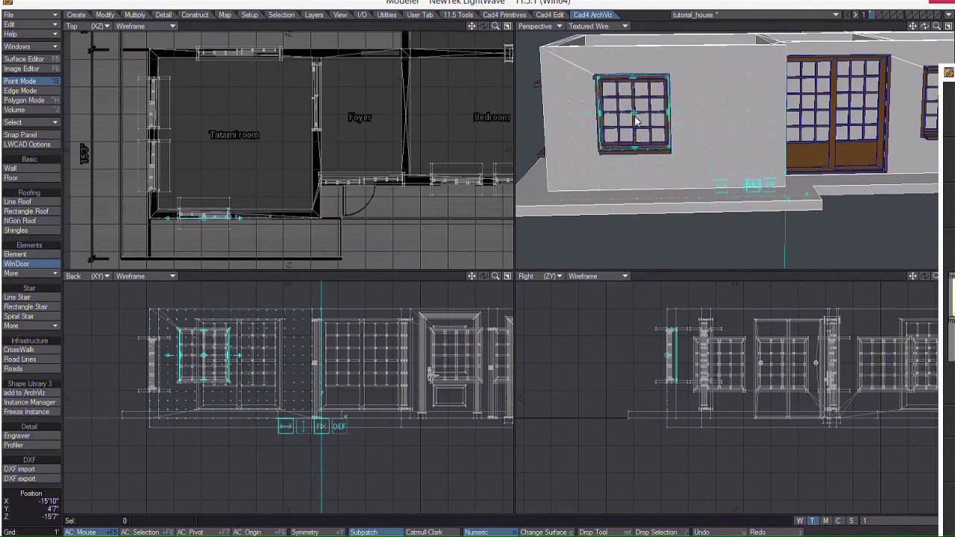
pyautogui.moveTo(636, 121); pyautogui.dragTo(727, 115)
pyautogui.moveTo(633, 121)
pyautogui.mouseDown()
pyautogui.moveTo(626, 129)
pyautogui.moveTo(625, 120)
pyautogui.mouseUp()
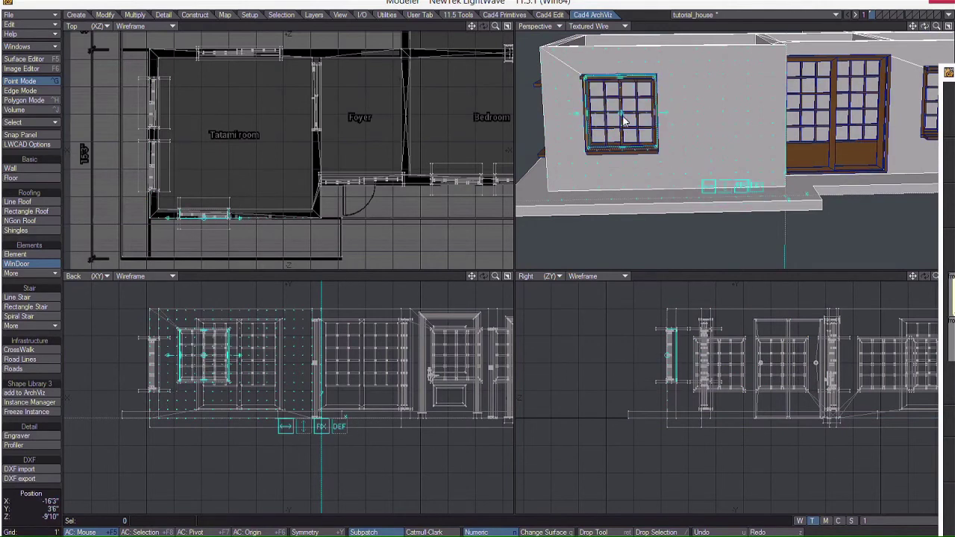
pyautogui.moveTo(925, 26); pyautogui.dragTo(948, 20)
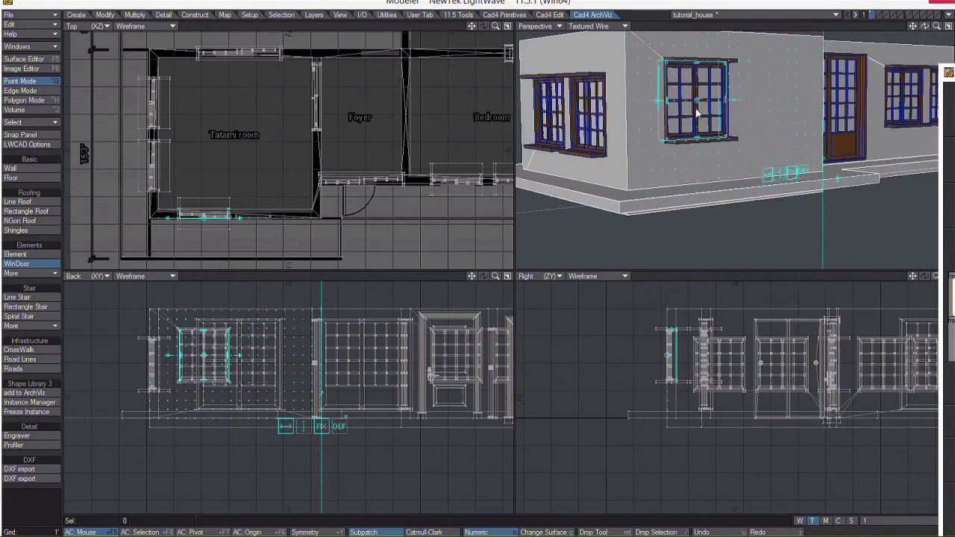
pyautogui.moveTo(696, 109); pyautogui.dragTo(696, 114)
pyautogui.moveTo(925, 26); pyautogui.dragTo(904, 22)
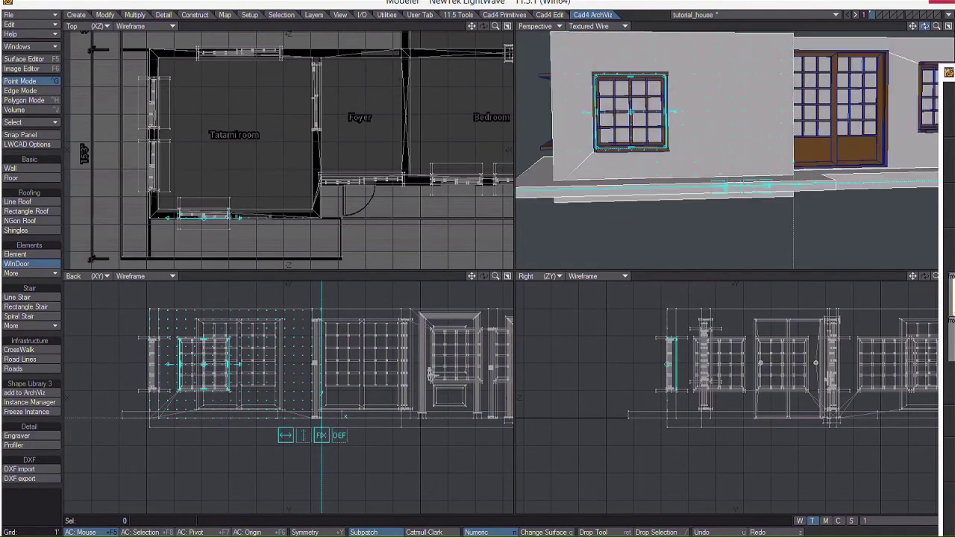
# Add a second framed shoji window directly beside the first one on the tatami room's front wall.
pyautogui.moveTo(731, 88); pyautogui.dragTo(706, 110)
pyautogui.moveTo(925, 26)
pyautogui.mouseDown()
pyautogui.moveTo(906, 30)
pyautogui.moveTo(922, 31)
pyautogui.mouseUp()
pyautogui.rightClick(764, 96)
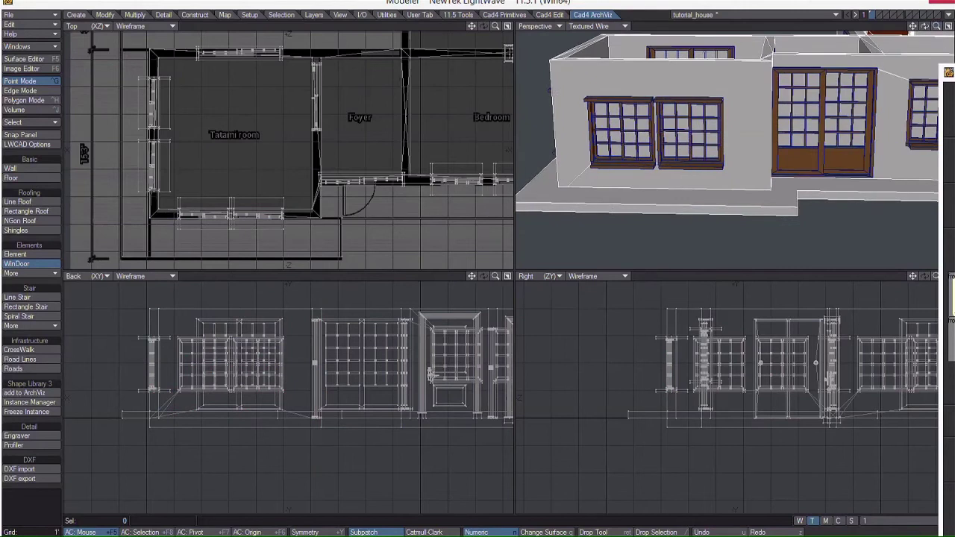
# Set WinDoor layer 2 to the Small_Window shape and layer 1 to the small window frame shape from the Japanese_Windows library.
pyautogui.moveTo(954, 76); pyautogui.dragTo(950, 77)
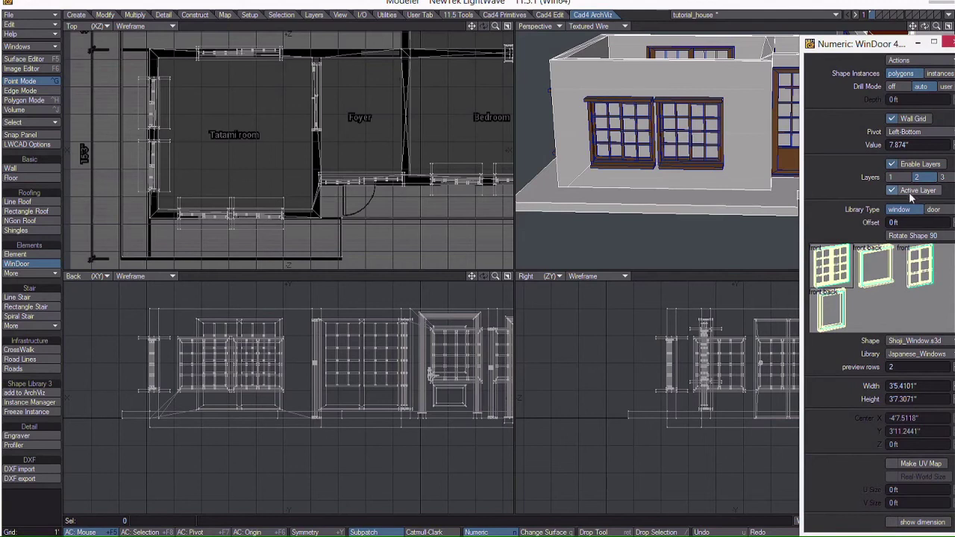
pyautogui.click(921, 270)
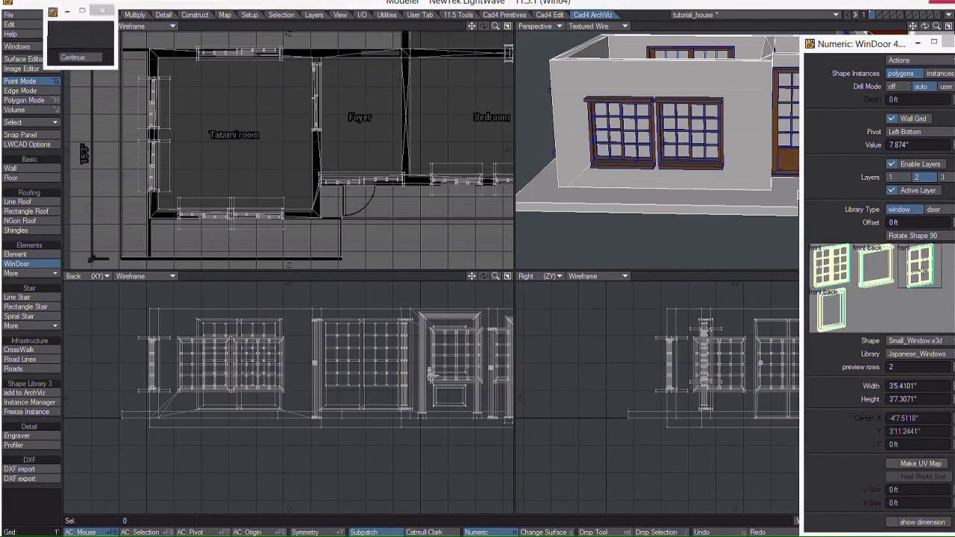
pyautogui.click(900, 177)
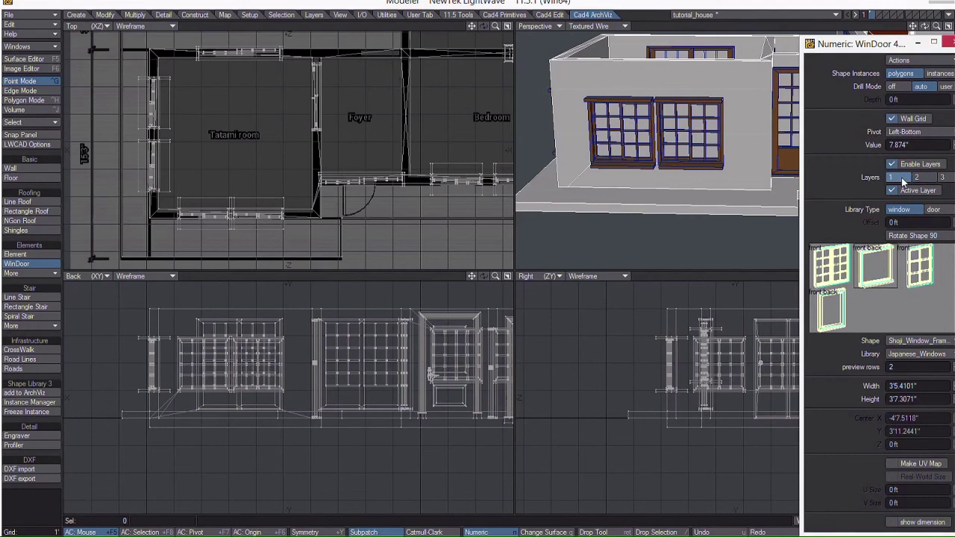
pyautogui.click(827, 309)
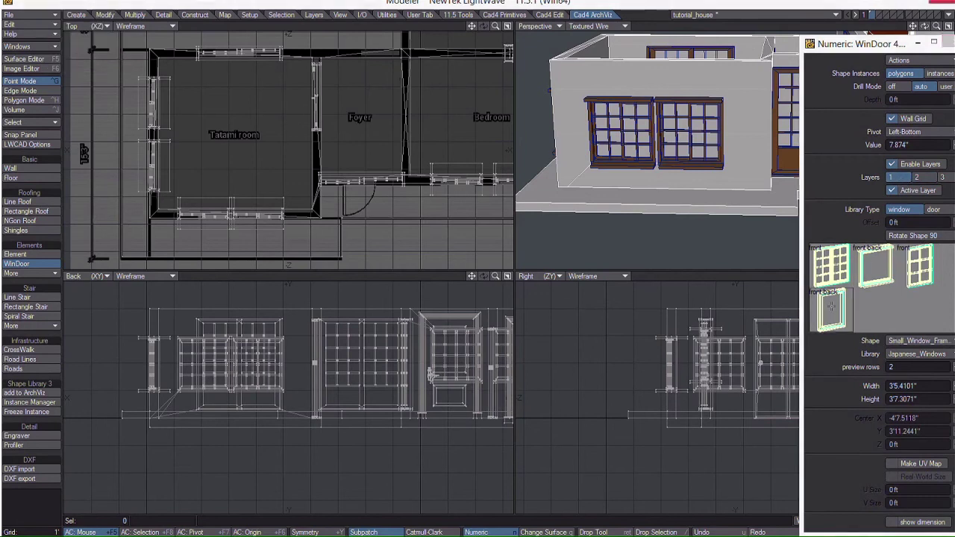
pyautogui.press('n')
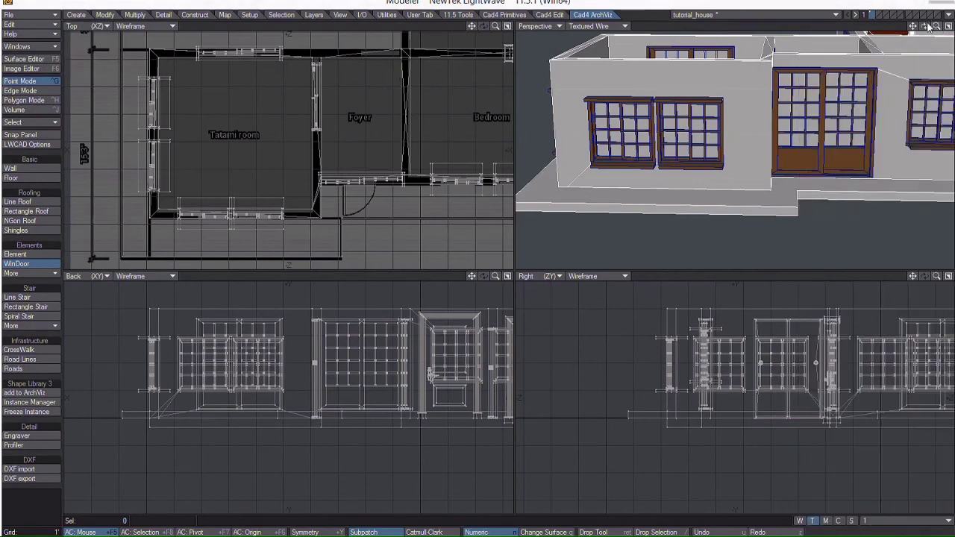
# Place a framed small window on the blank exterior side wall of the house and shrink it to a narrow upright size.
pyautogui.moveTo(927, 26); pyautogui.dragTo(894, 98)
pyautogui.keyDown('alt'); pyautogui.moveTo(733, 202); pyautogui.dragTo(707, 79); pyautogui.keyUp('alt')
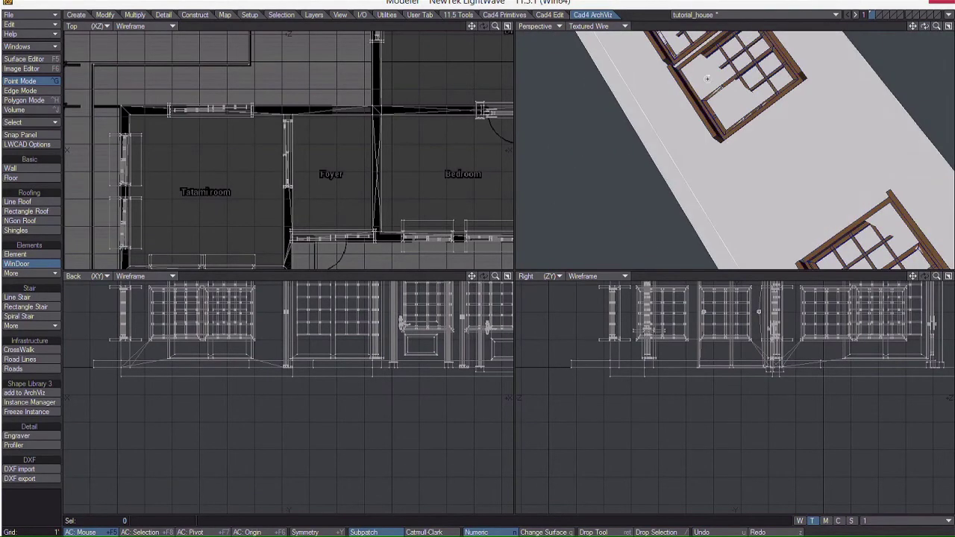
pyautogui.keyDown('alt'); pyautogui.moveTo(654, 104); pyautogui.dragTo(696, 35); pyautogui.keyUp('alt')
pyautogui.keyDown('alt'); pyautogui.moveTo(907, 203); pyautogui.dragTo(868, 72); pyautogui.keyUp('alt')
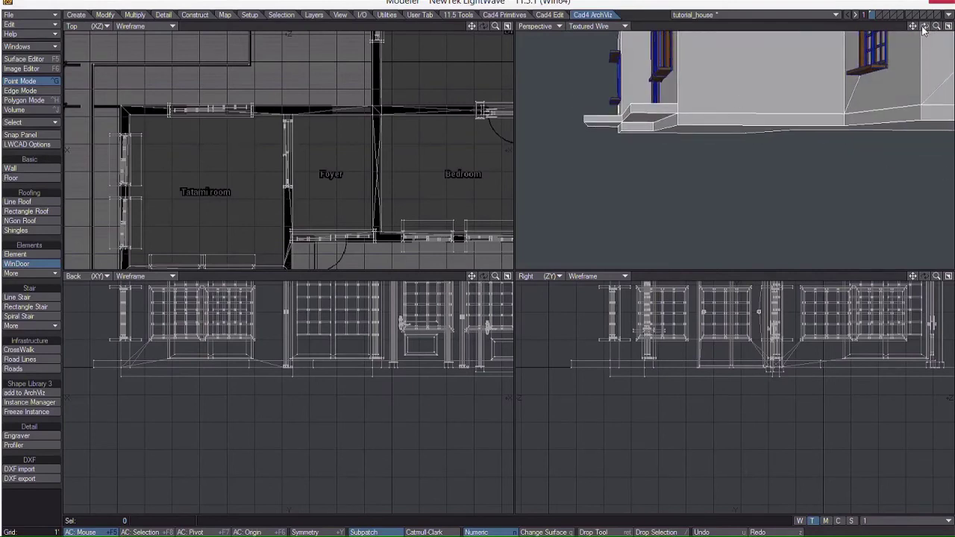
pyautogui.moveTo(925, 27)
pyautogui.mouseDown()
pyautogui.moveTo(873, 74)
pyautogui.moveTo(924, 29)
pyautogui.mouseUp()
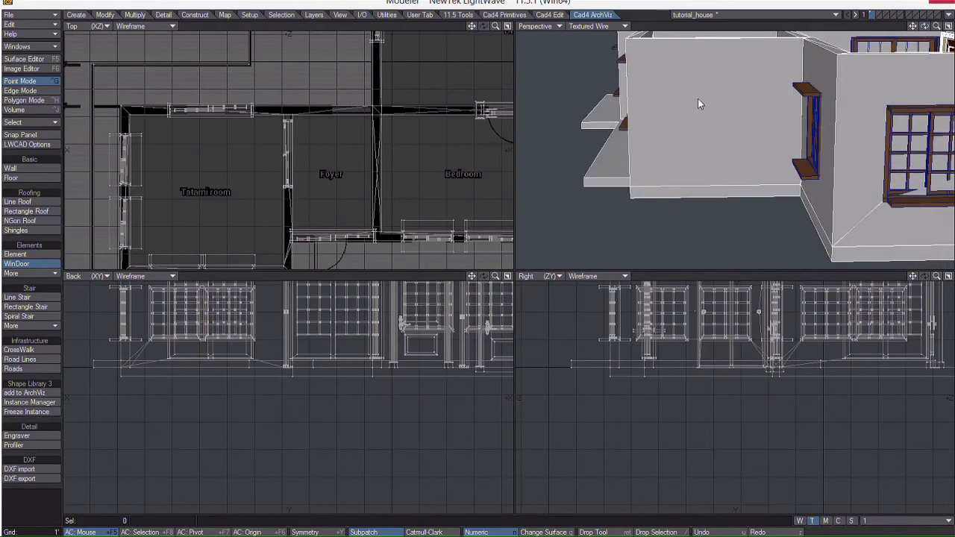
pyautogui.moveTo(641, 103); pyautogui.dragTo(700, 121)
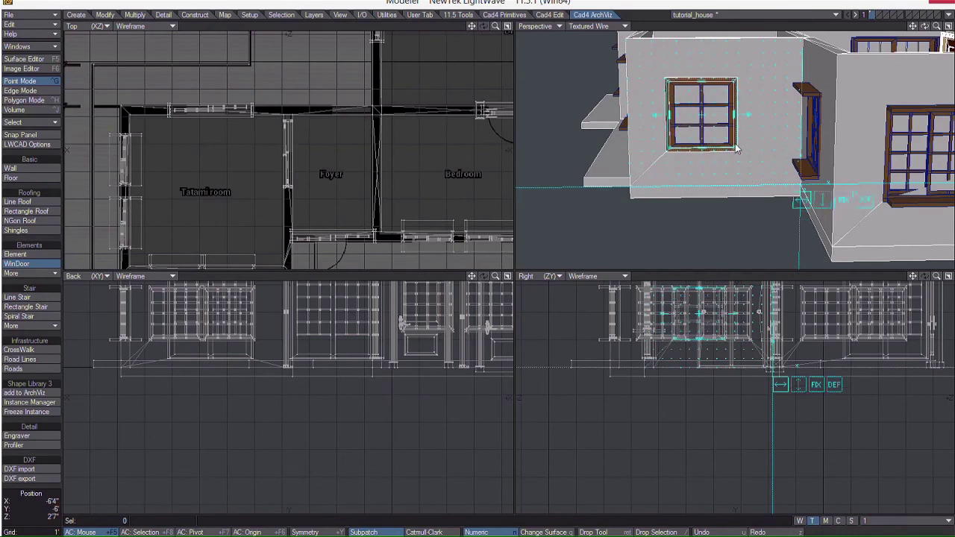
pyautogui.moveTo(737, 148); pyautogui.dragTo(708, 134)
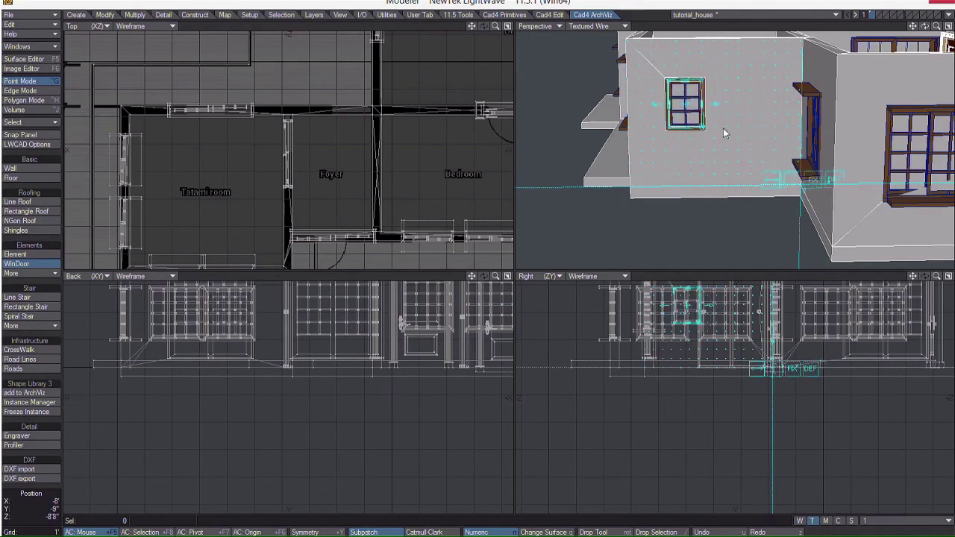
pyautogui.press('space')
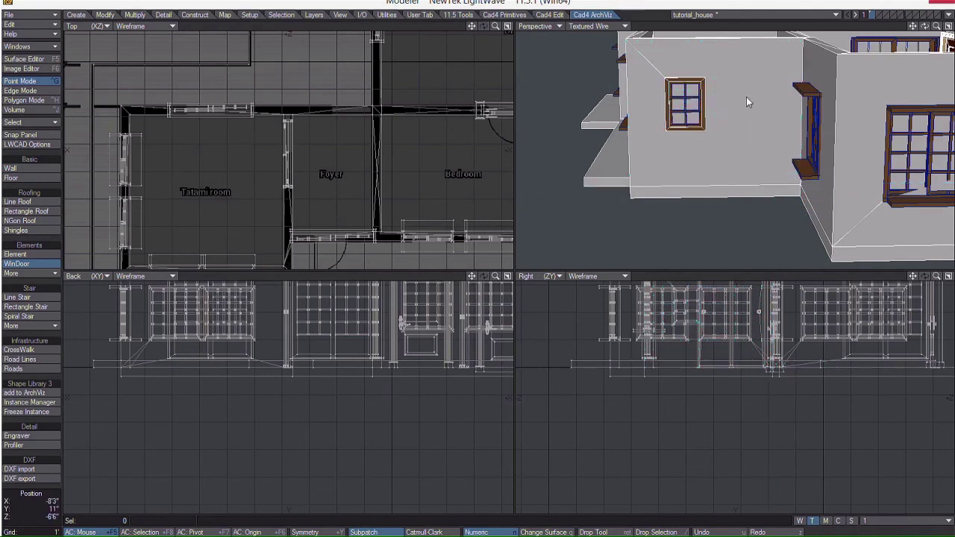
# Add a second framed small window beside the first on the same side wall and widen the gap between them.
pyautogui.moveTo(719, 77); pyautogui.dragTo(732, 100)
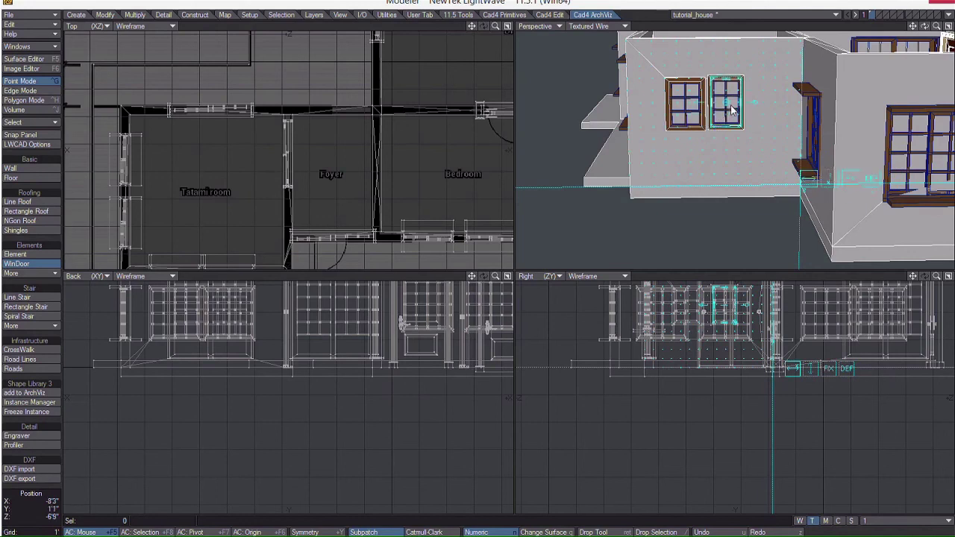
pyautogui.moveTo(924, 26); pyautogui.dragTo(919, 45)
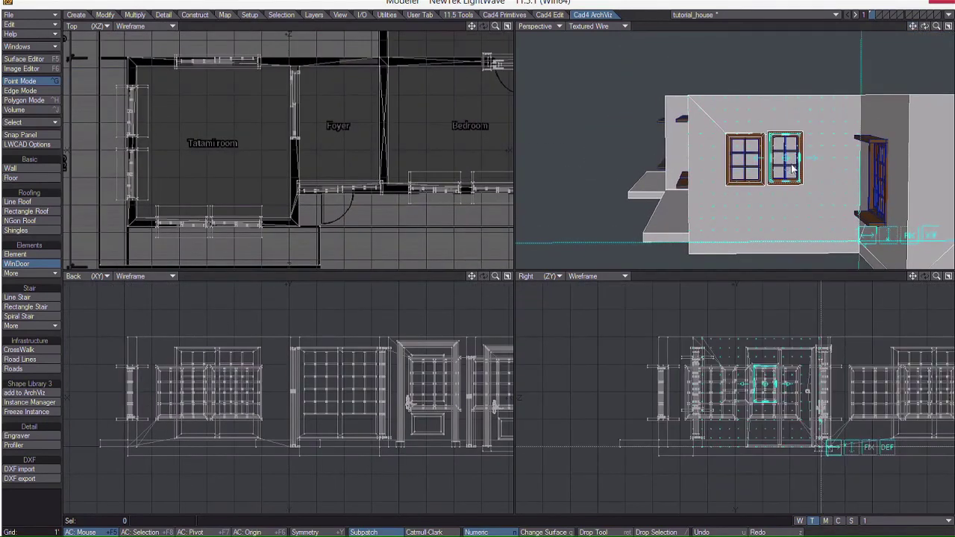
pyautogui.moveTo(793, 170); pyautogui.dragTo(806, 165)
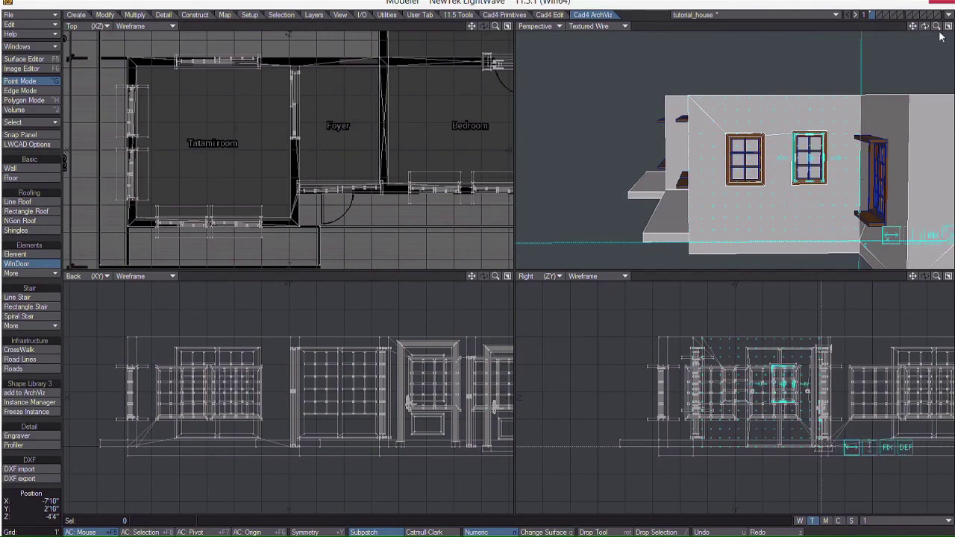